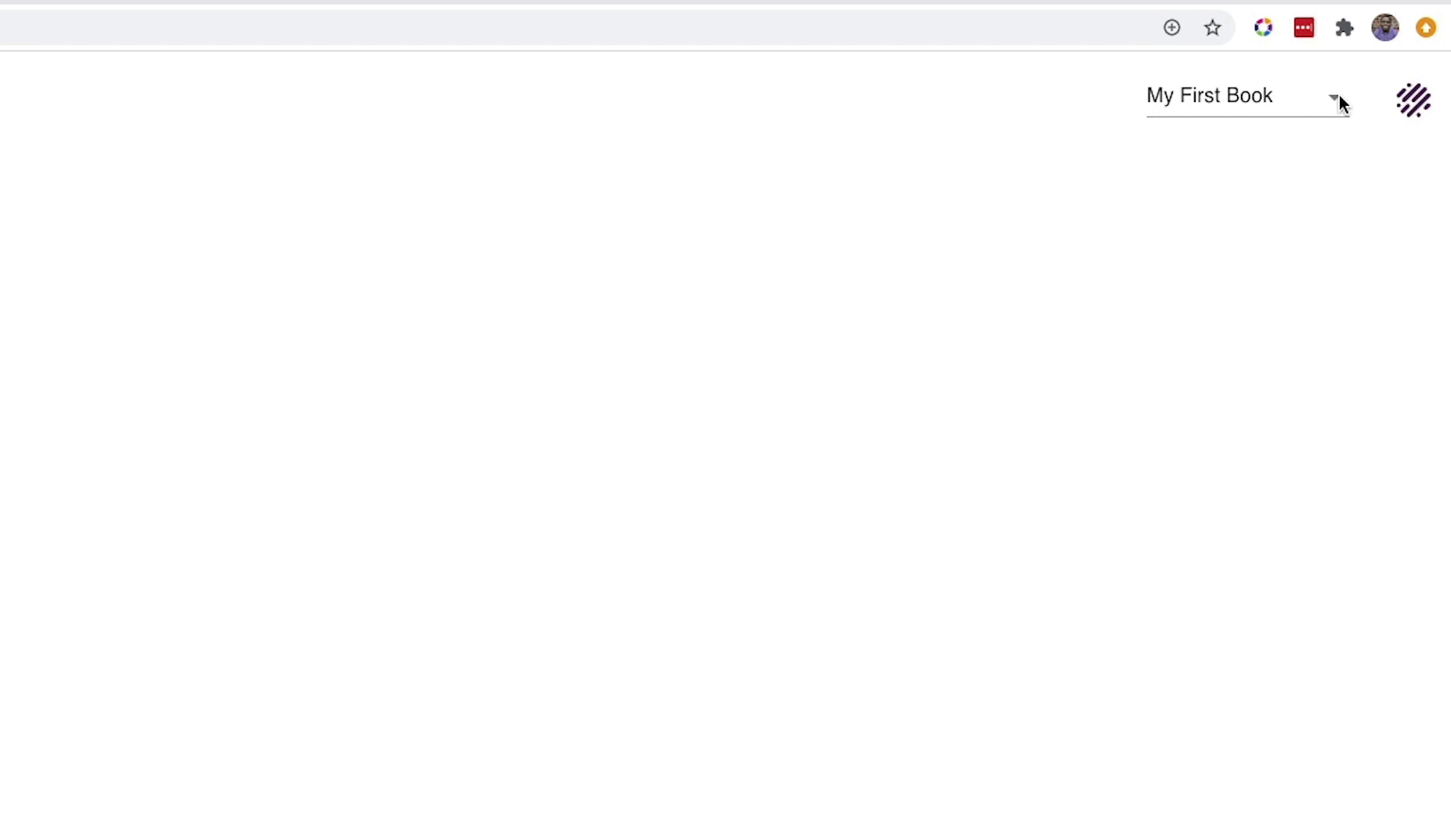
Step: Rename the book "My First Book" to "Grandma's a Dj"
click(1335, 105)
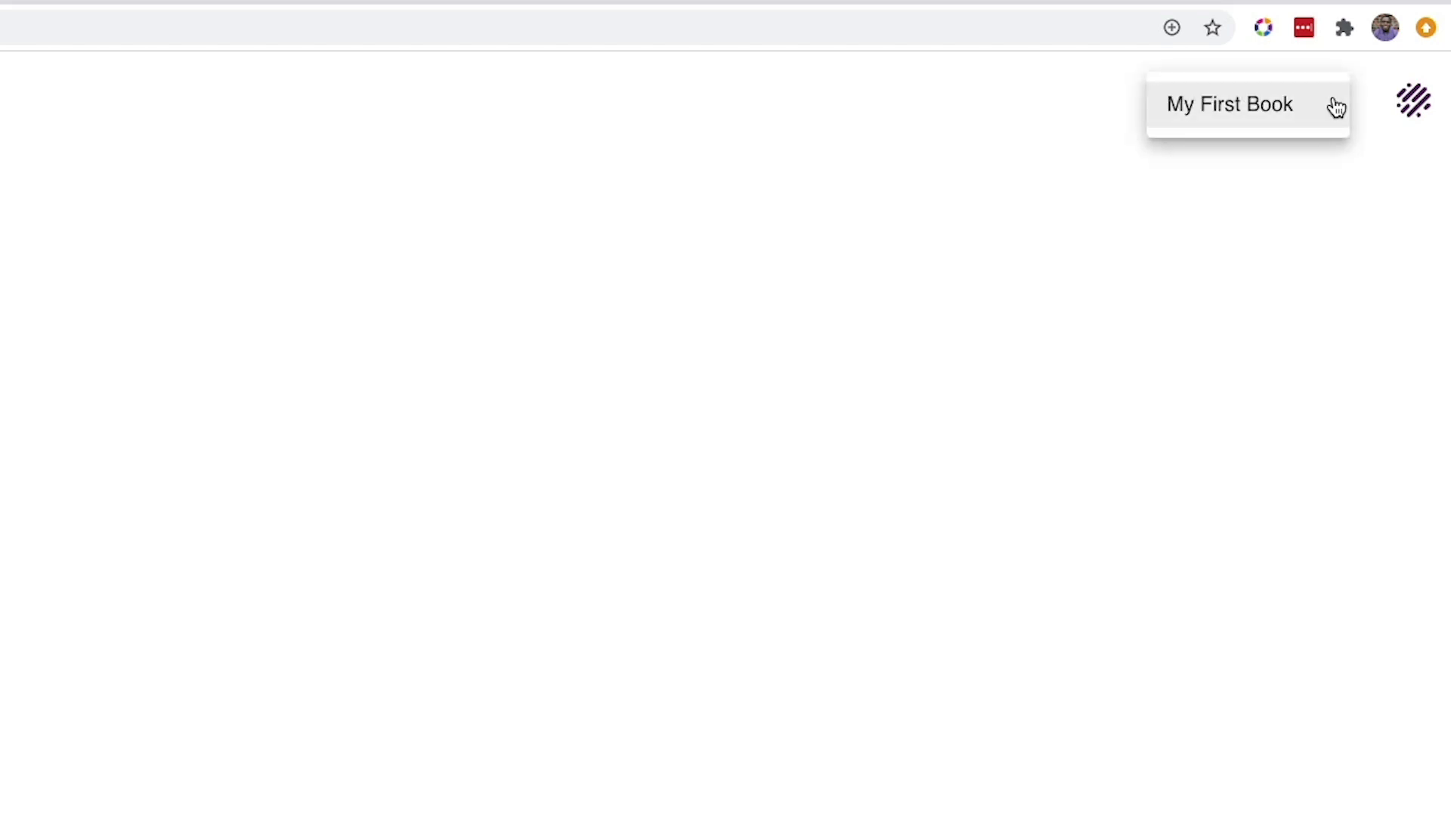
click(1414, 102)
click(1420, 106)
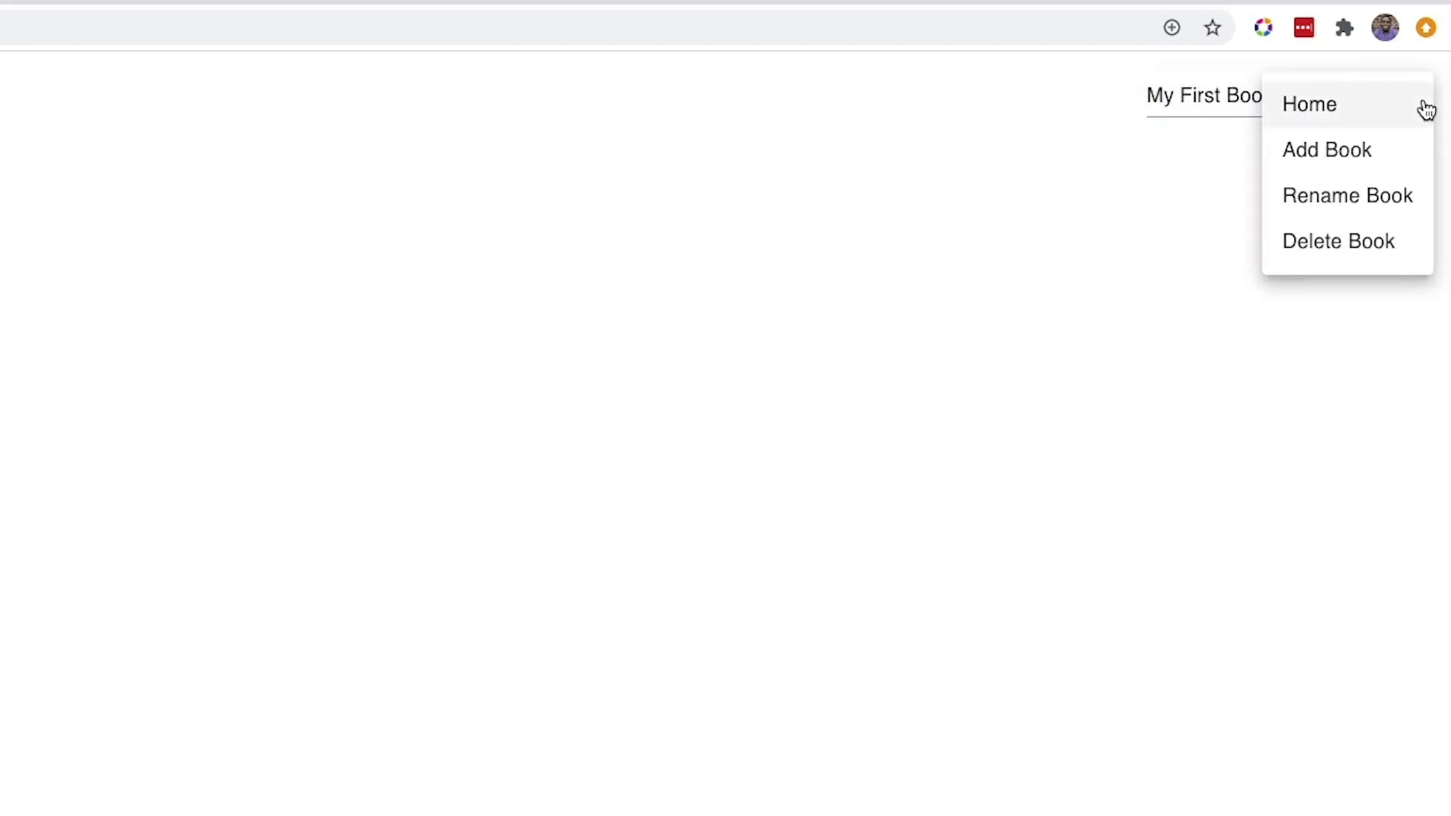
click(1352, 204)
double_click(711, 406)
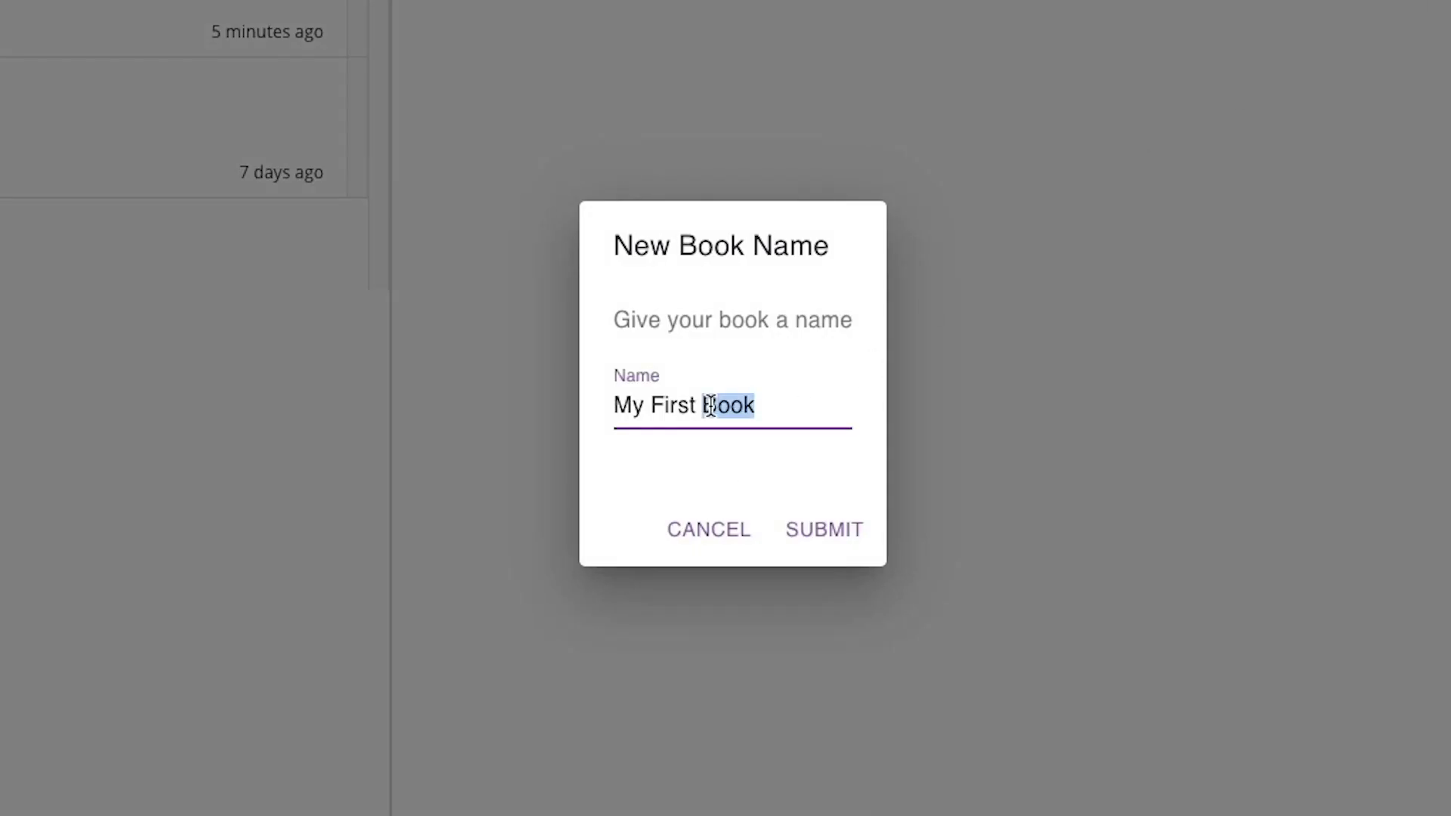
click(711, 406)
text(Grand)
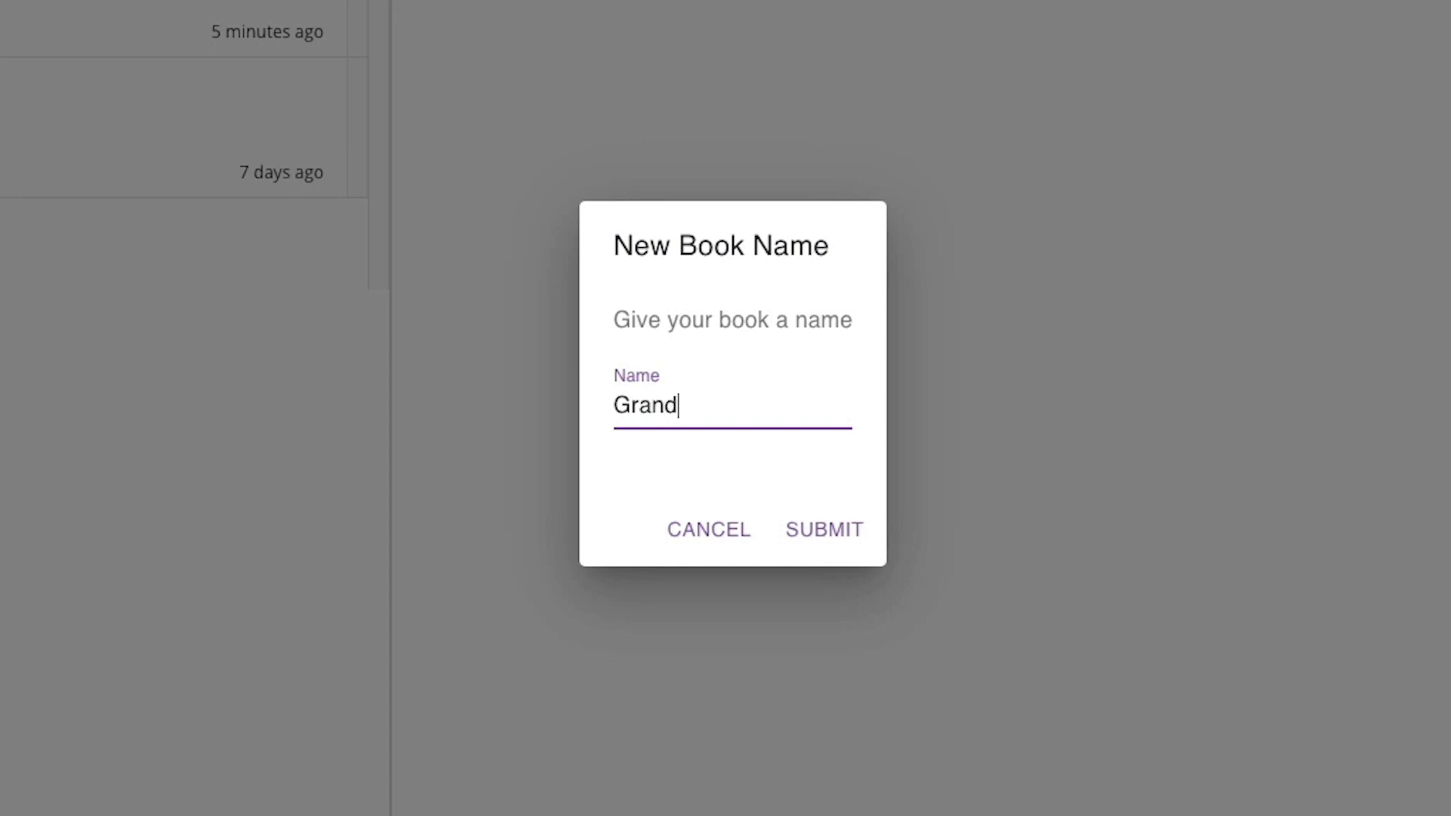
text(ma's a Dj)
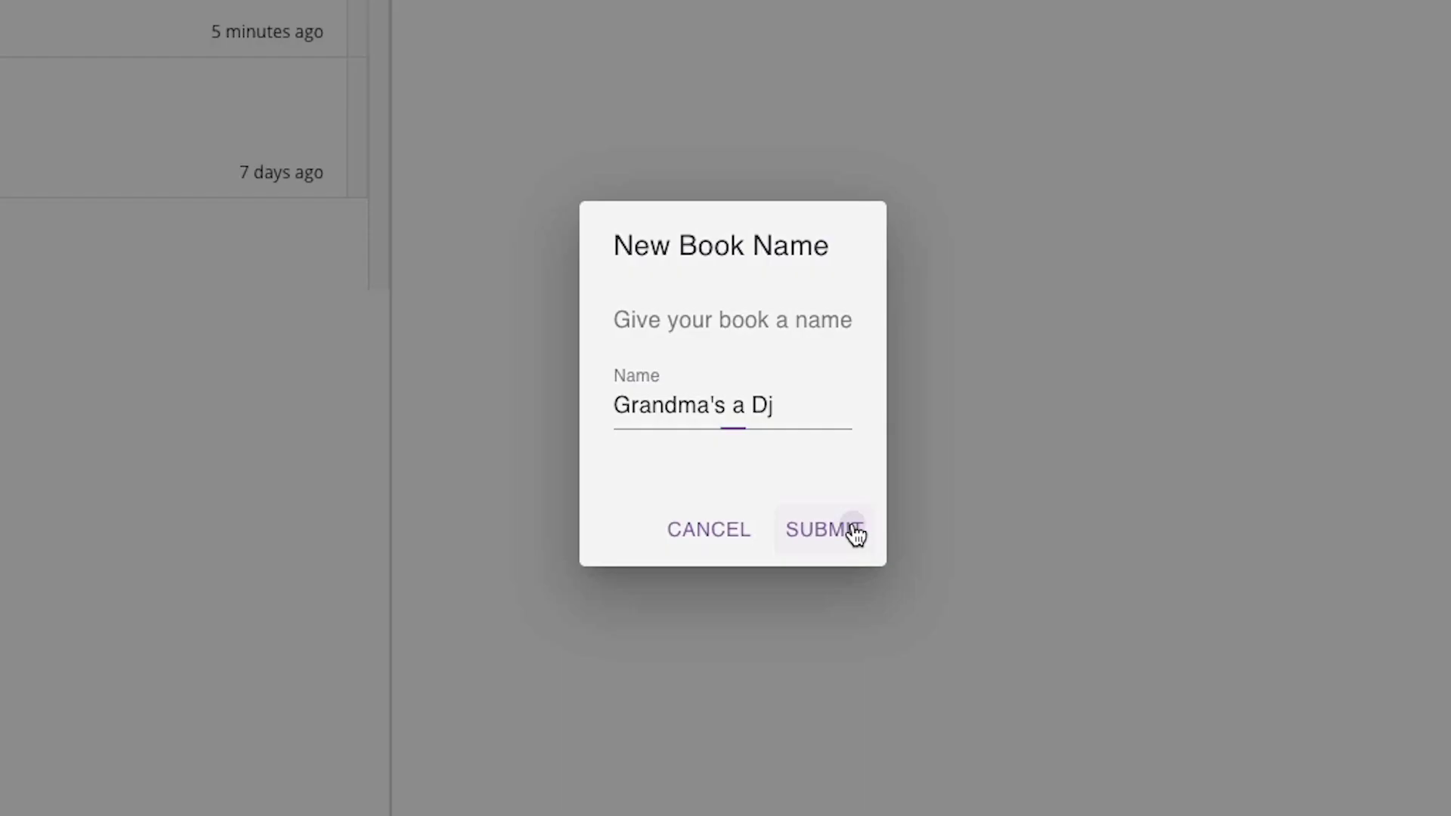
click(852, 533)
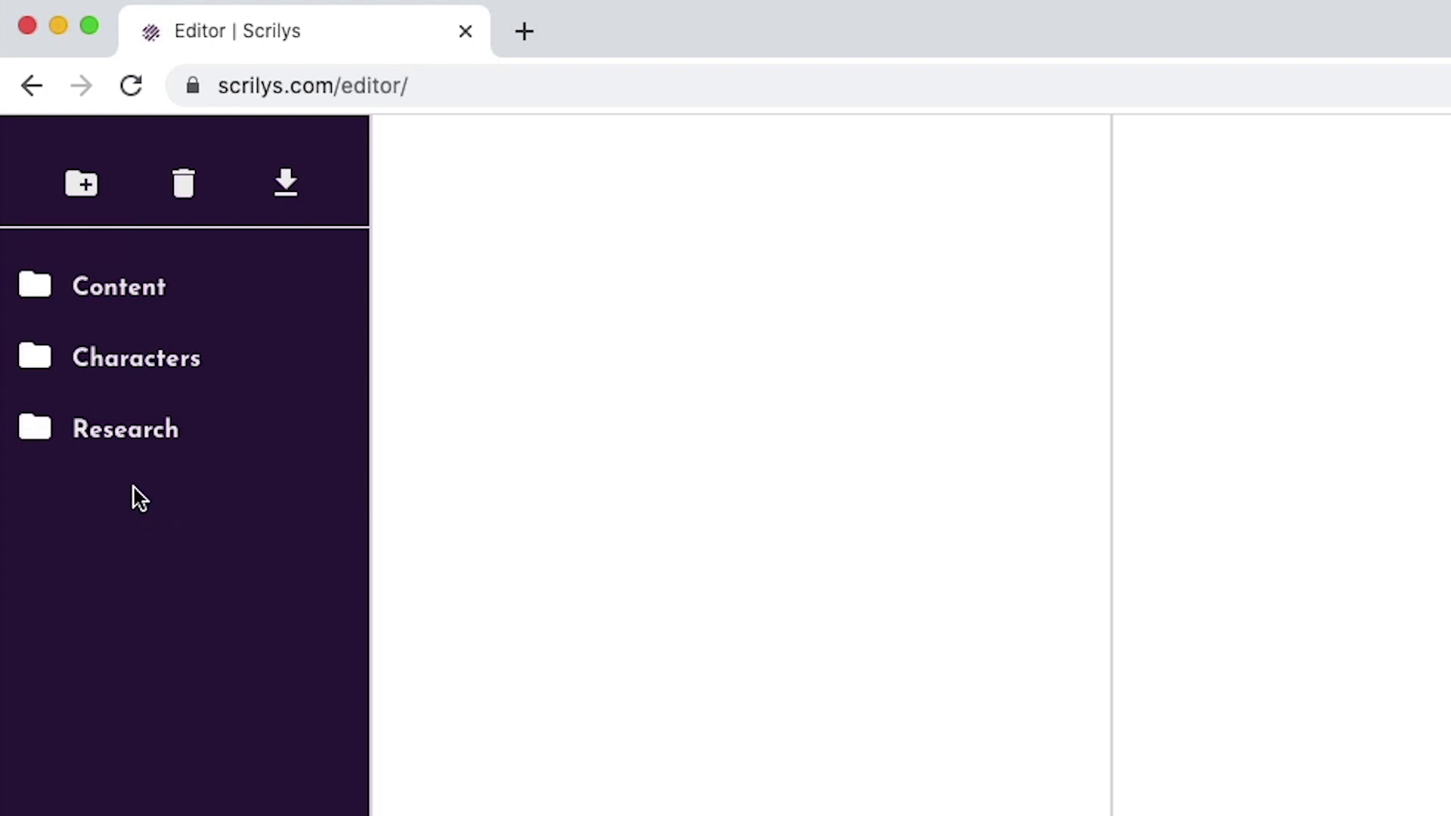
Step: Add a new document to the Research folder and write "It was a dark and stormy night." in it
click(129, 445)
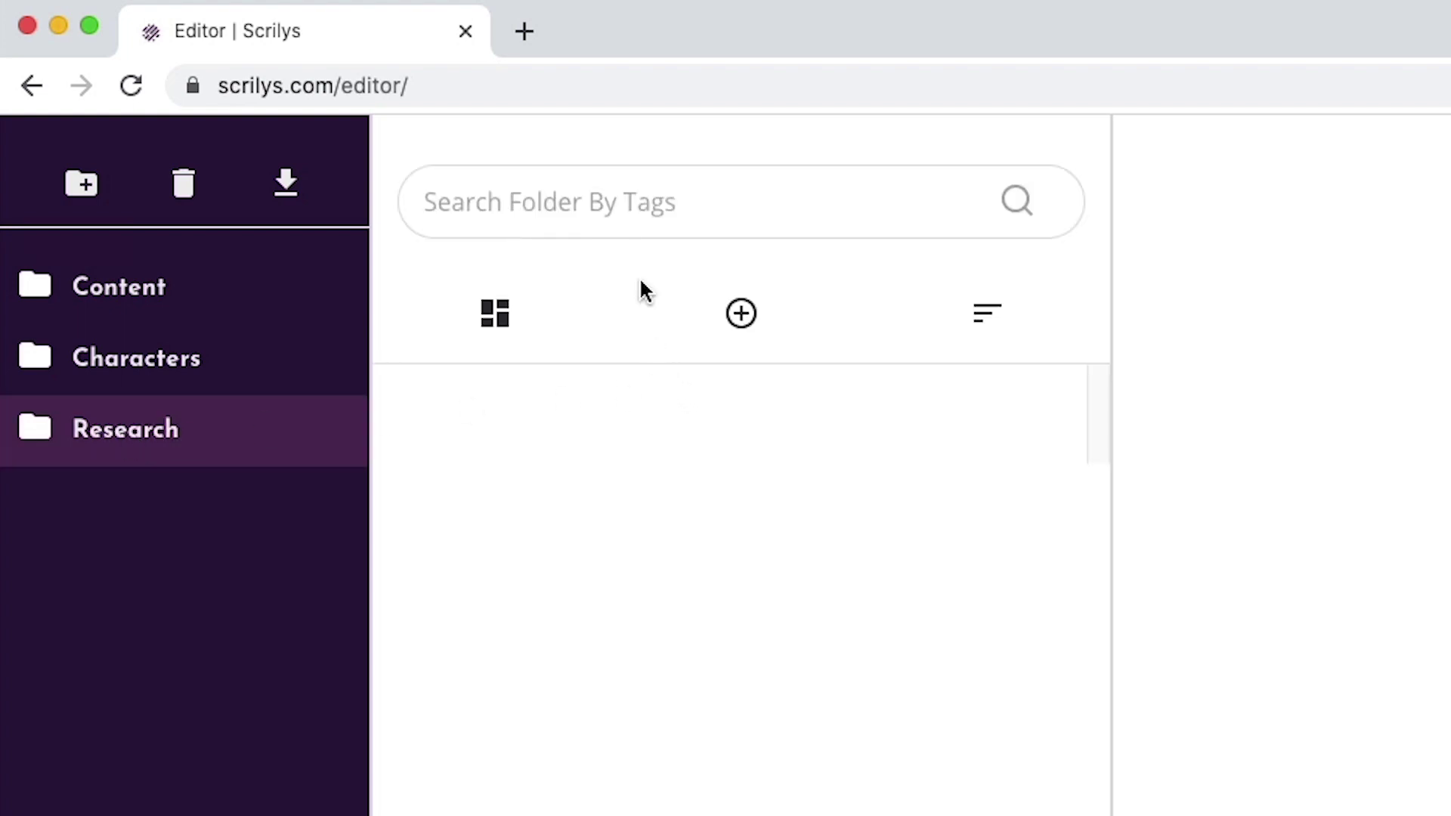
click(743, 317)
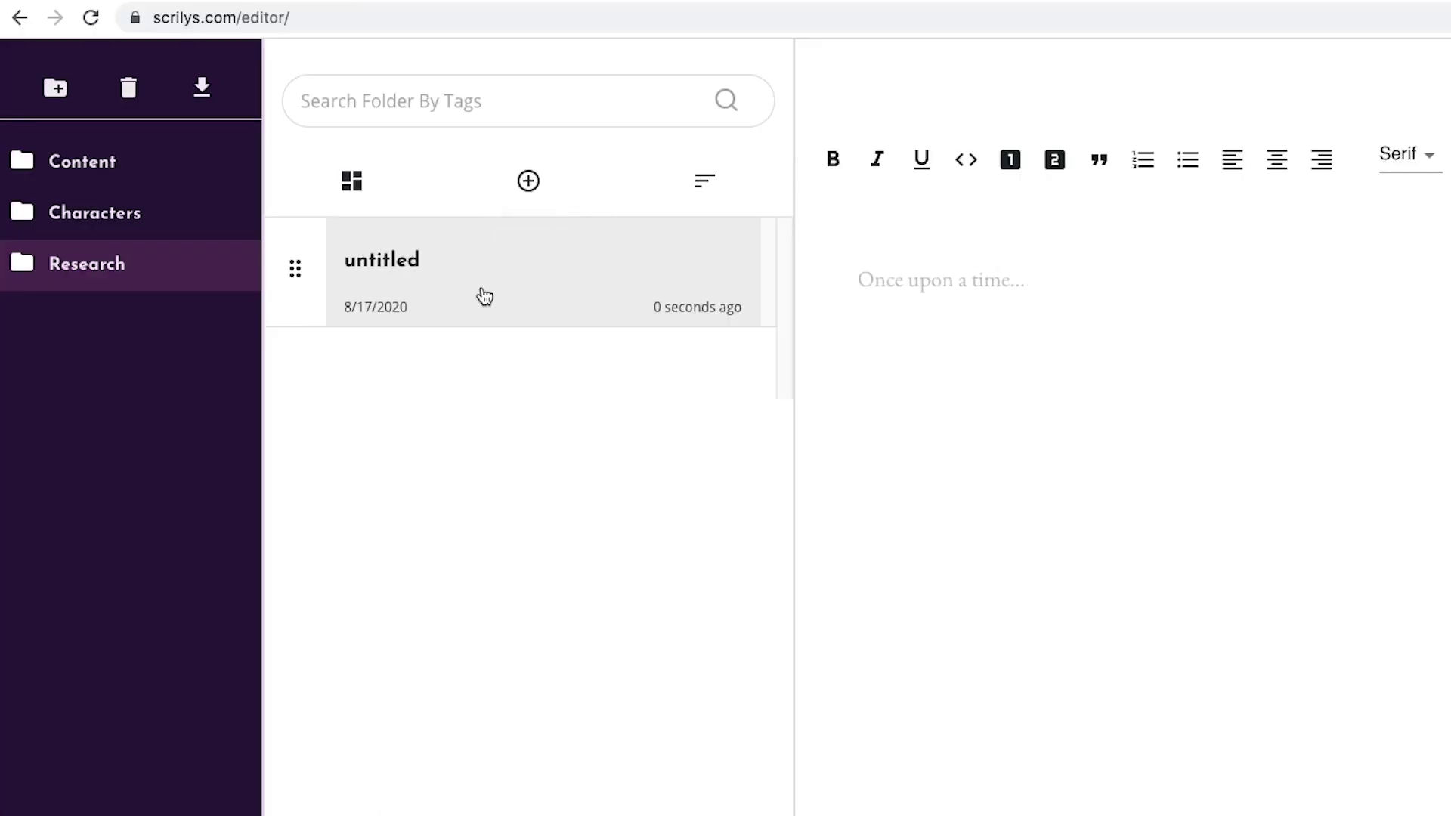
click(946, 269)
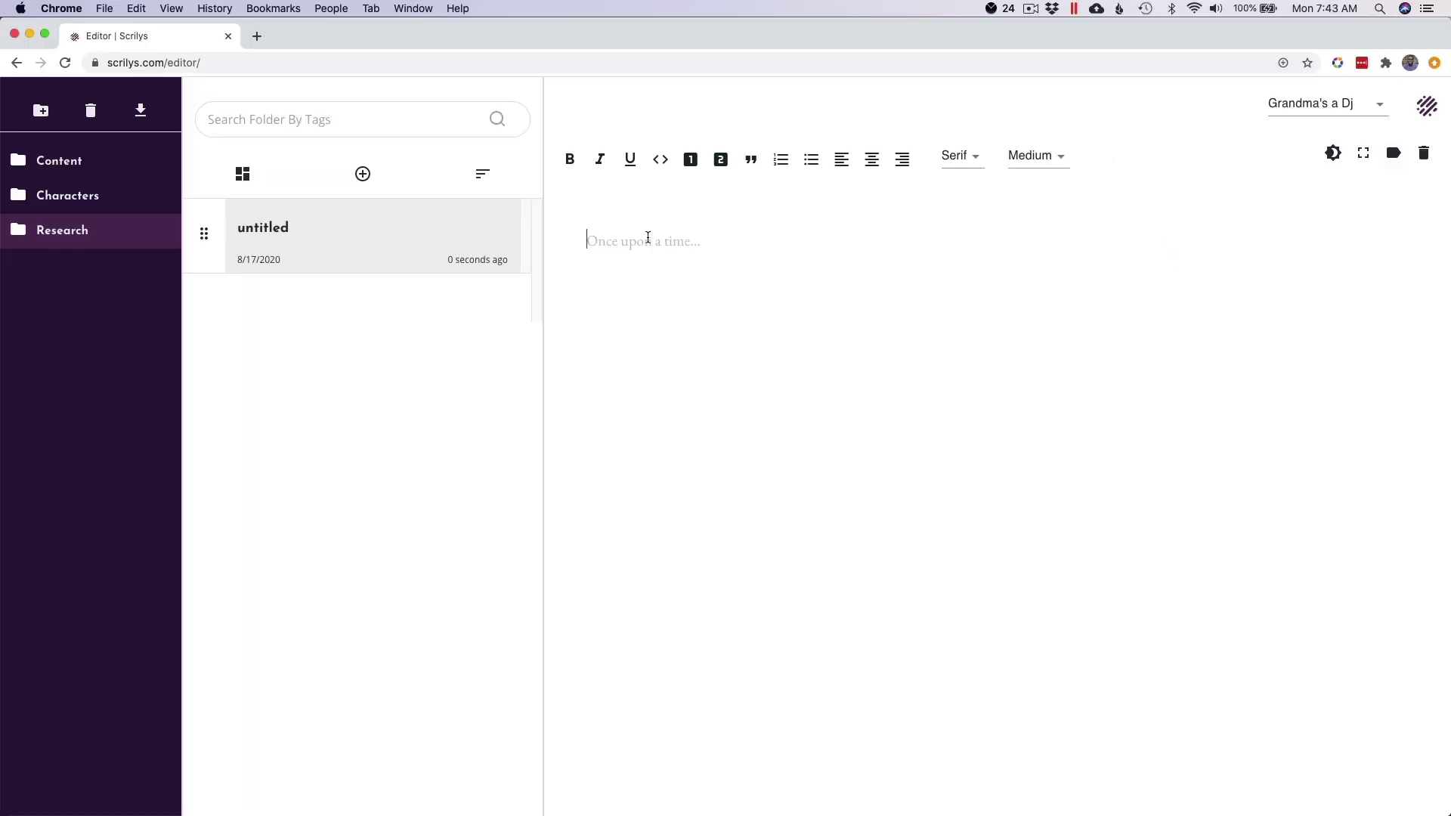
text(It was a dark and stormy night.)
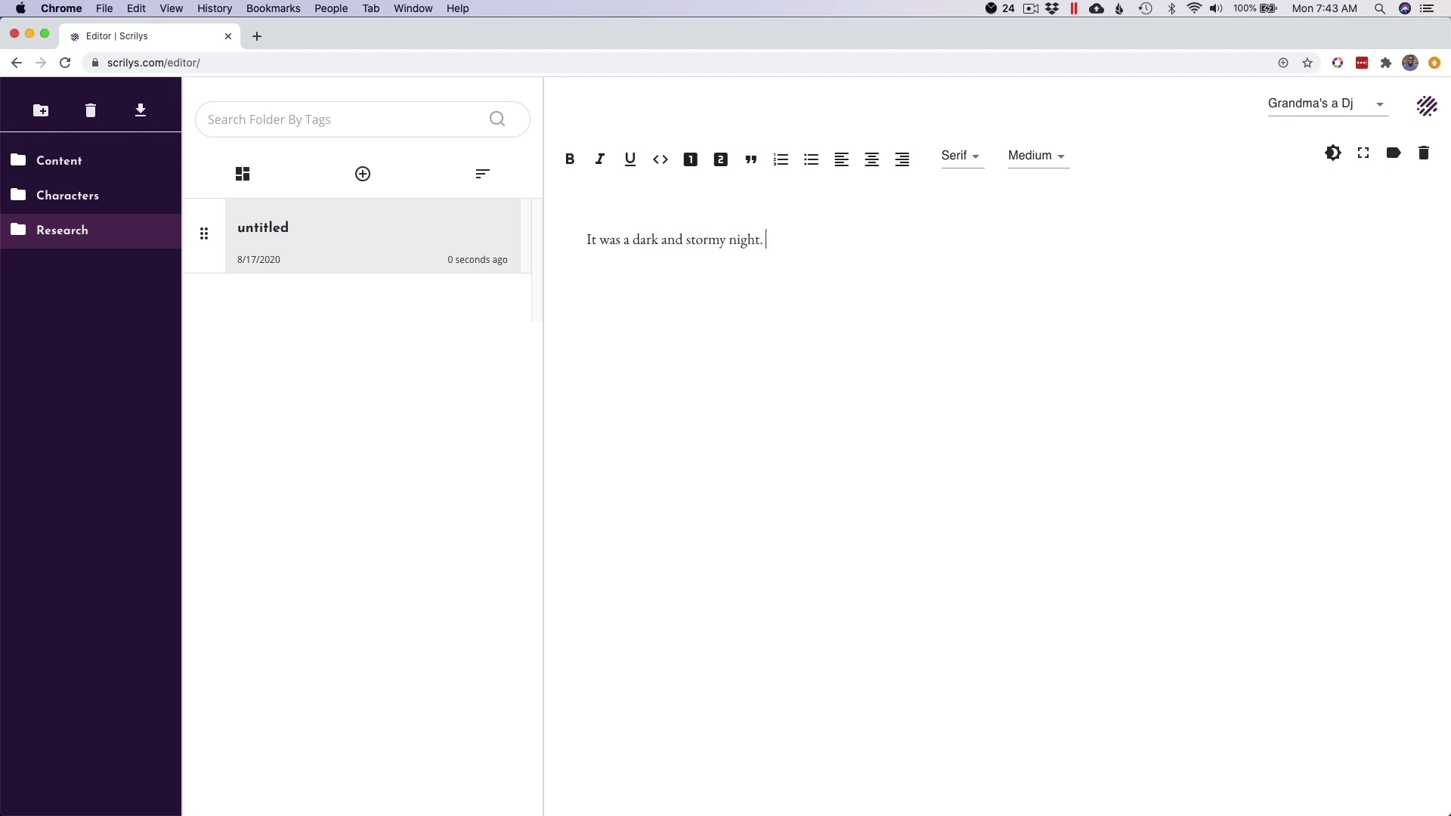
Step: Try bold, italic and block quote formatting on the sentence, removing each format again
triple_click(711, 241)
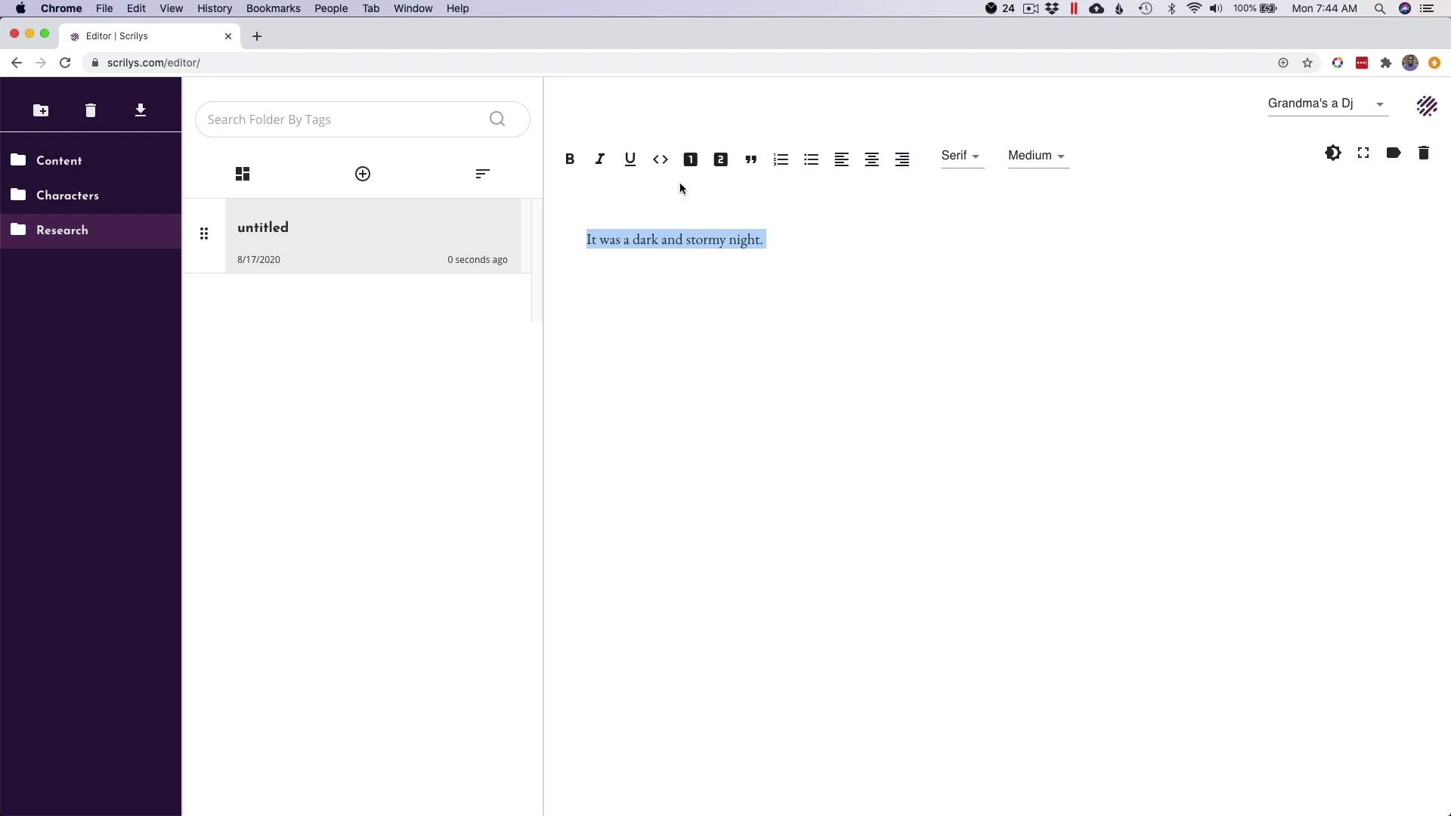
click(569, 160)
click(569, 160)
click(600, 160)
click(600, 162)
click(751, 160)
click(751, 161)
click(833, 241)
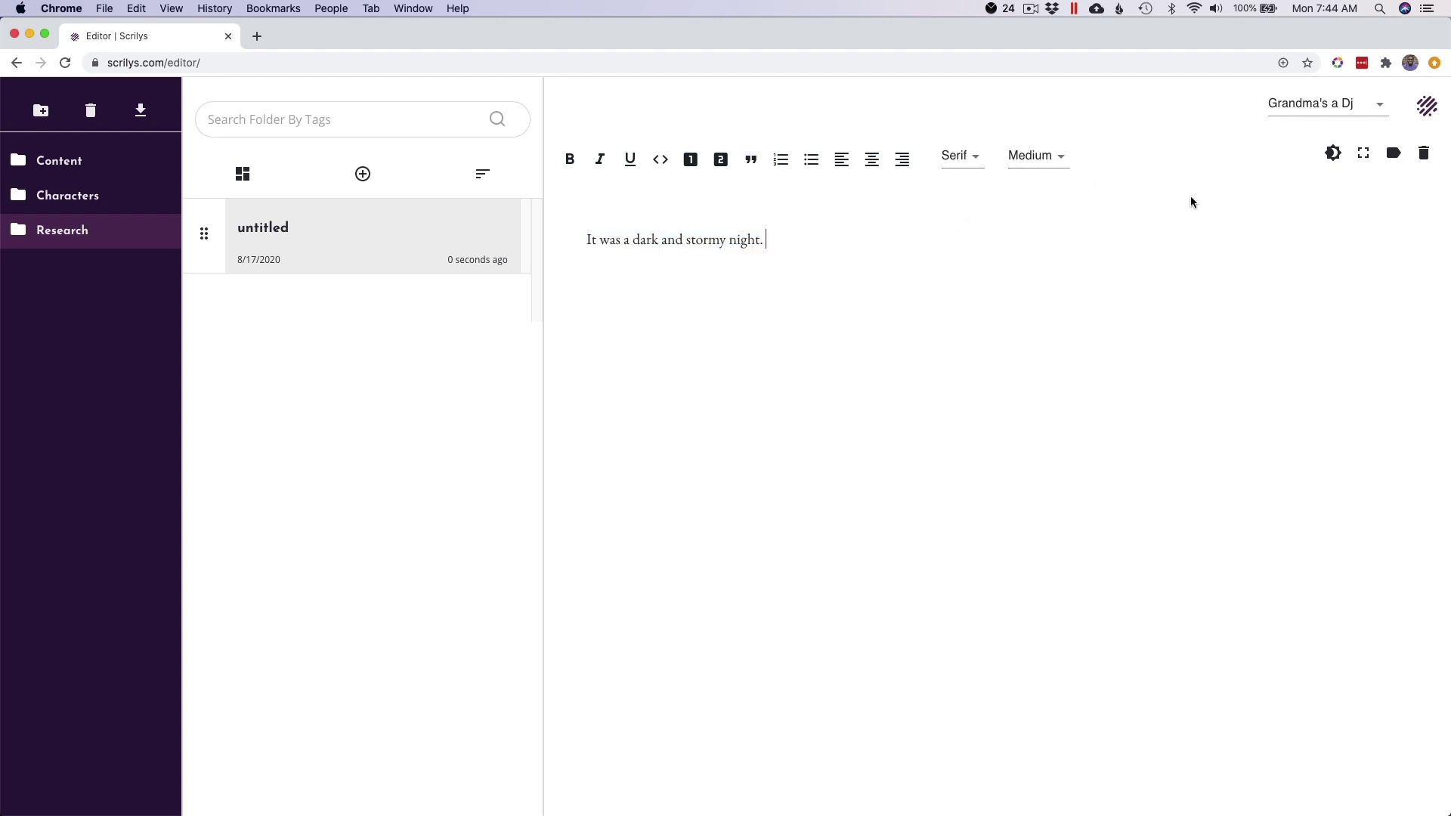
Step: Switch the editor to dark mode and view the document briefly in full preview
click(1334, 155)
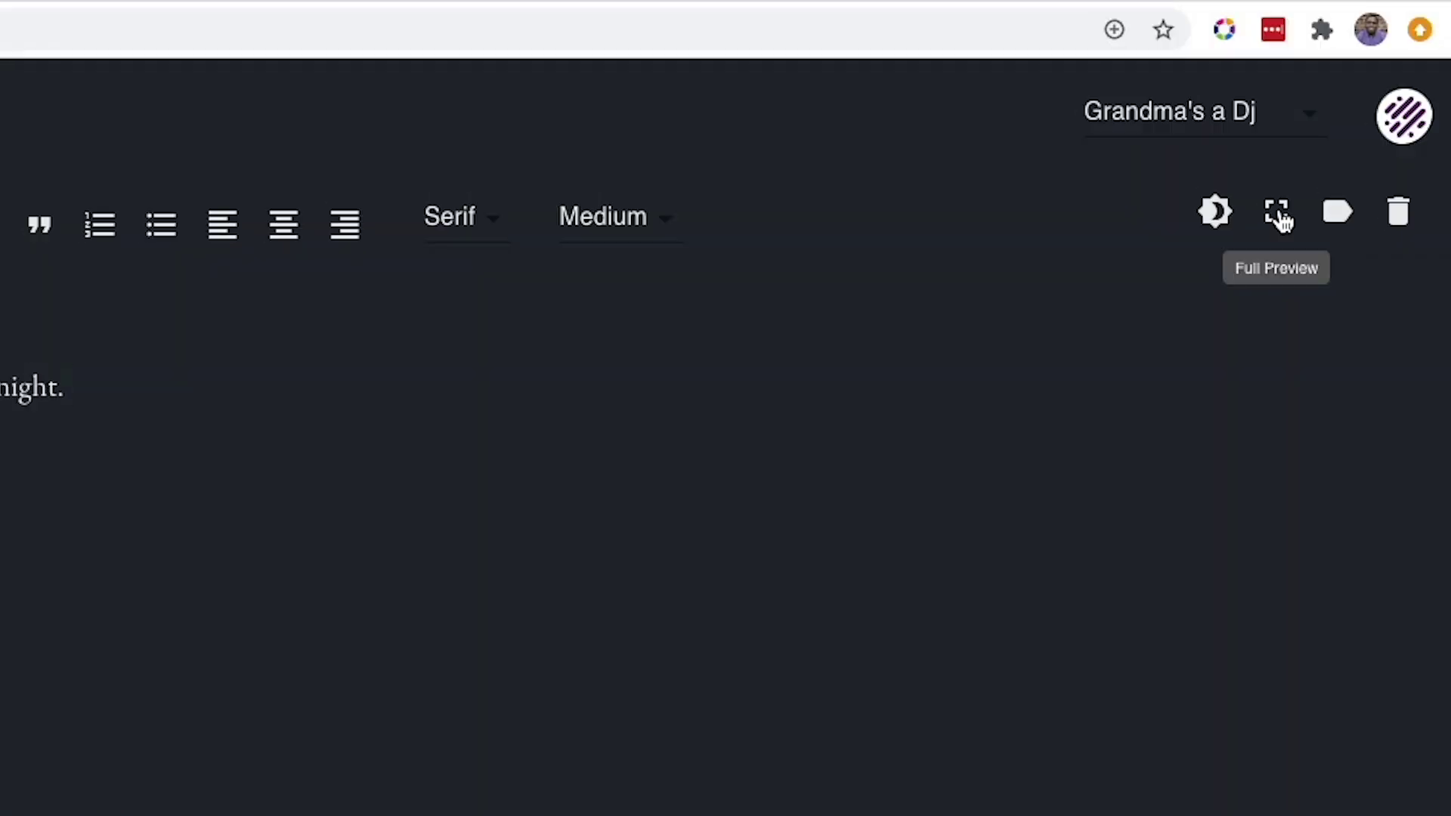
click(1280, 217)
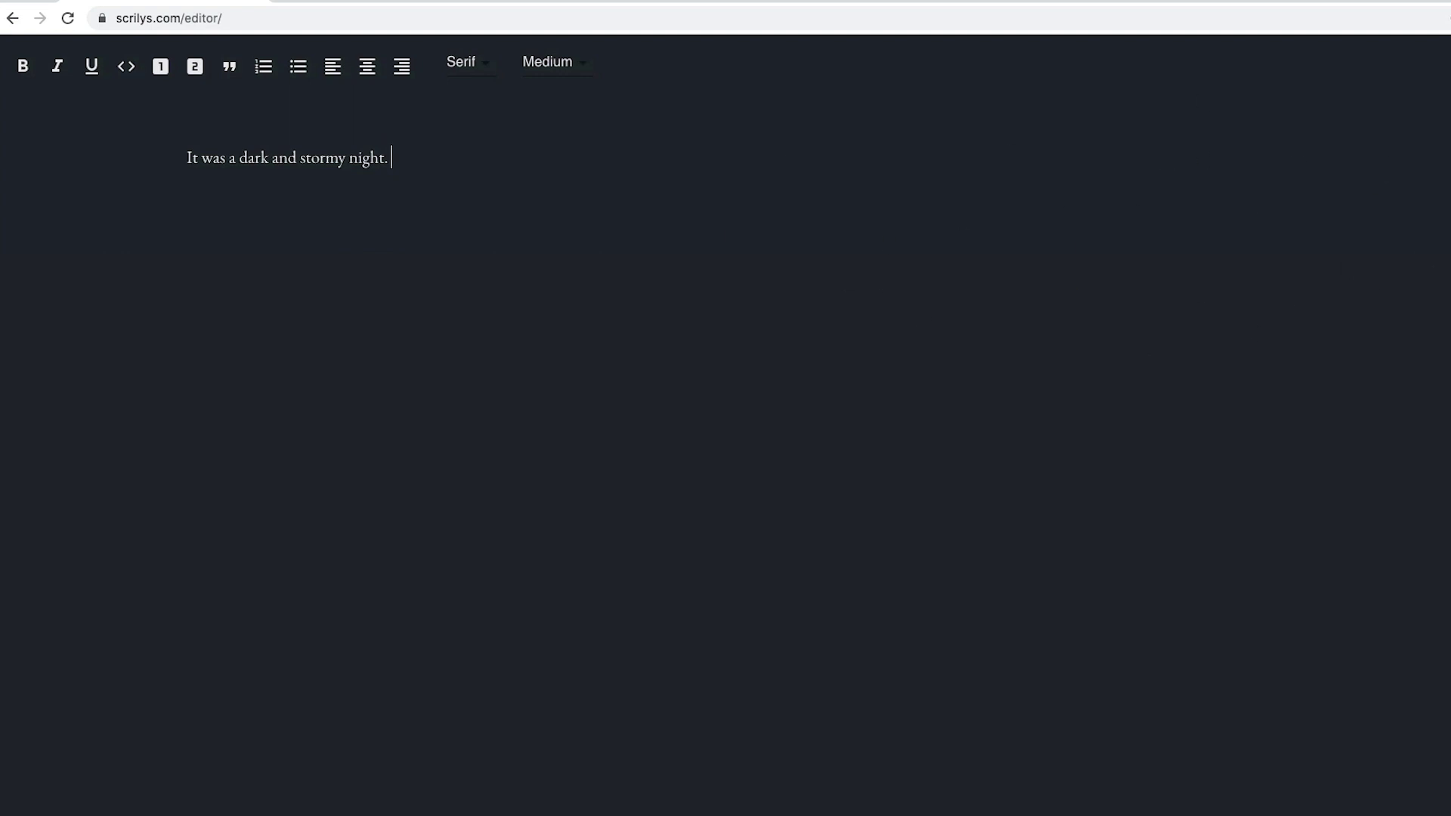
key(Escape)
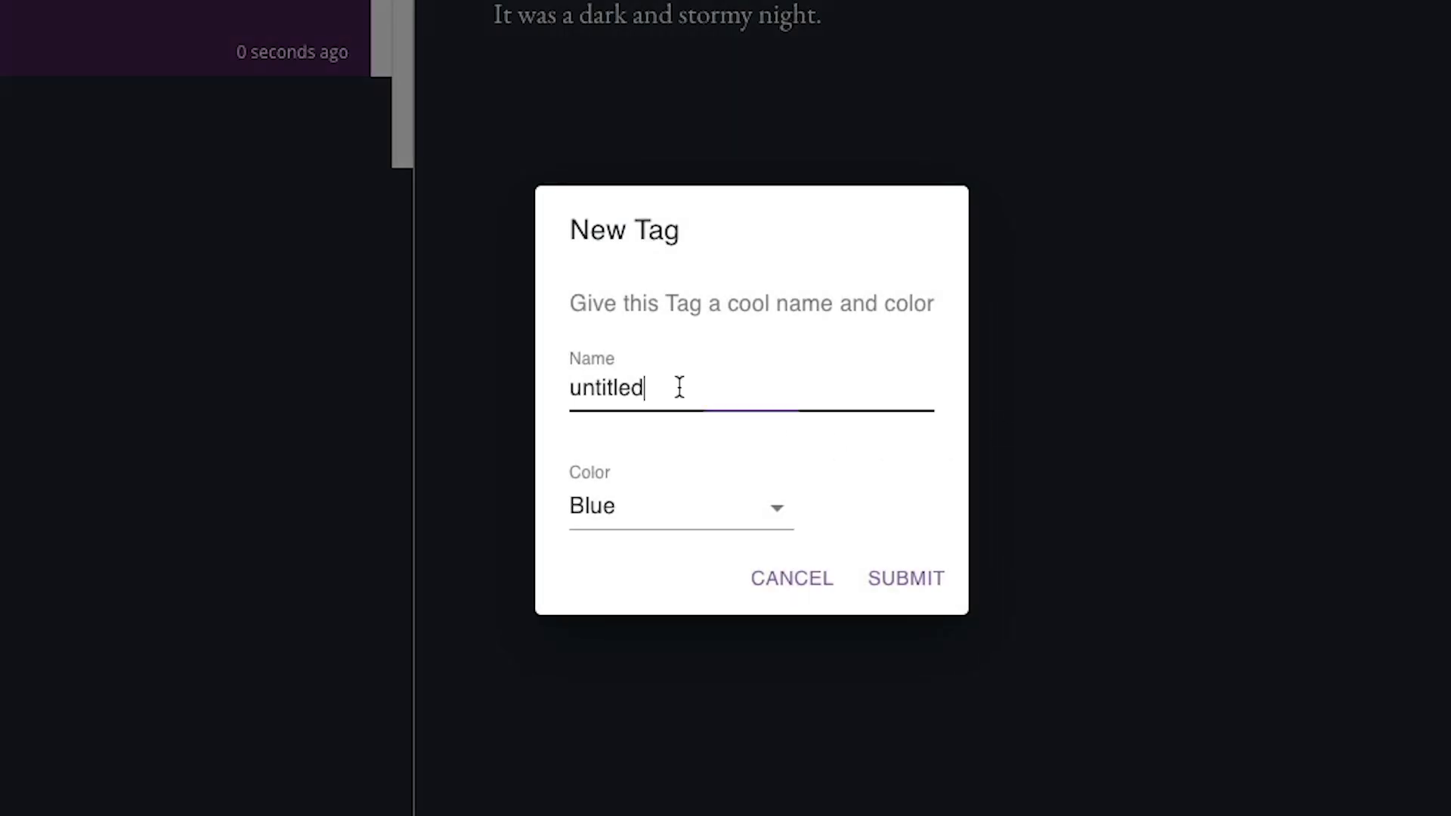
Step: Add a new tag to the document with the character's first name as its name and Indigo as its color
click(681, 387)
text(Eunice)
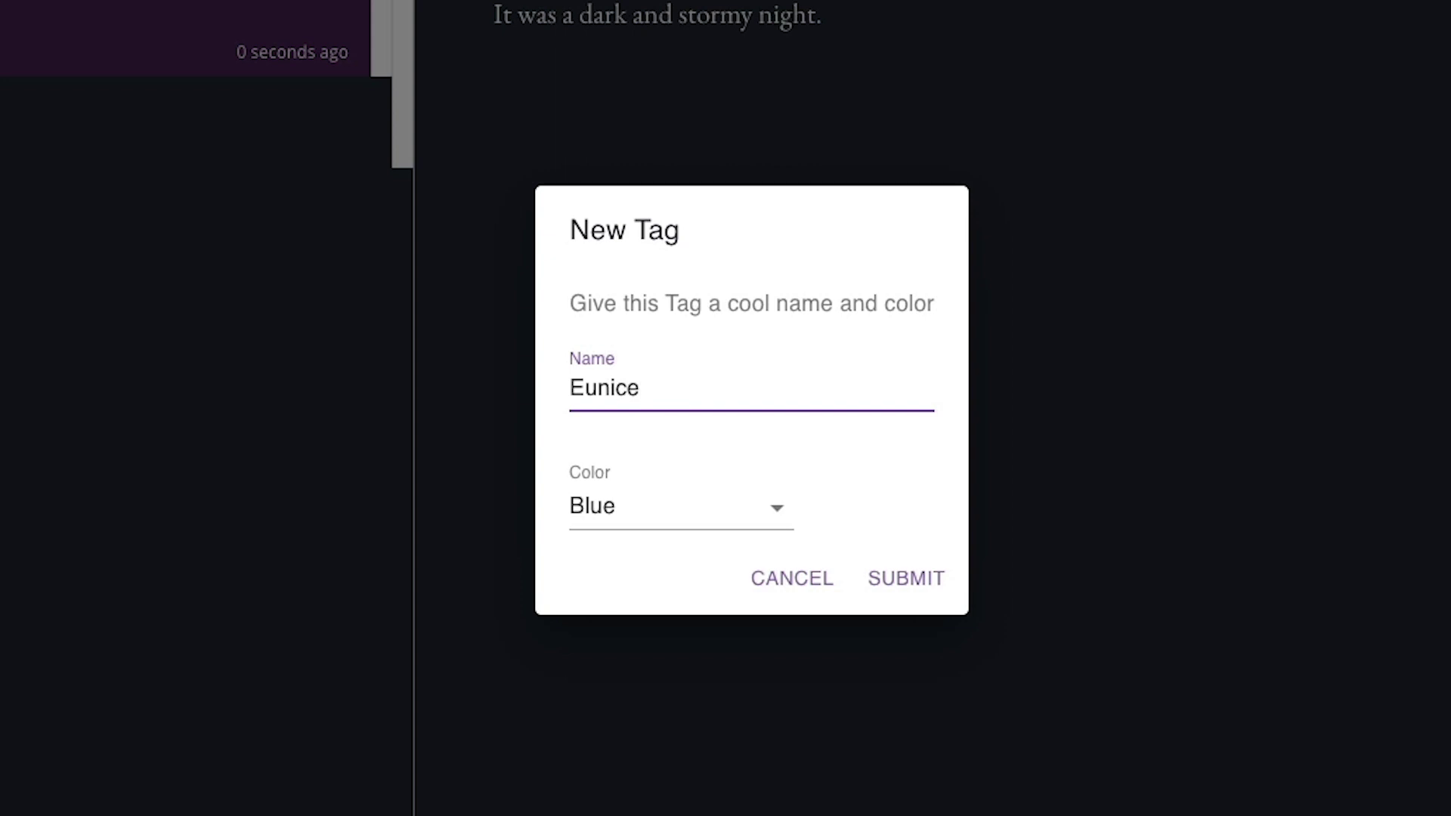
click(716, 514)
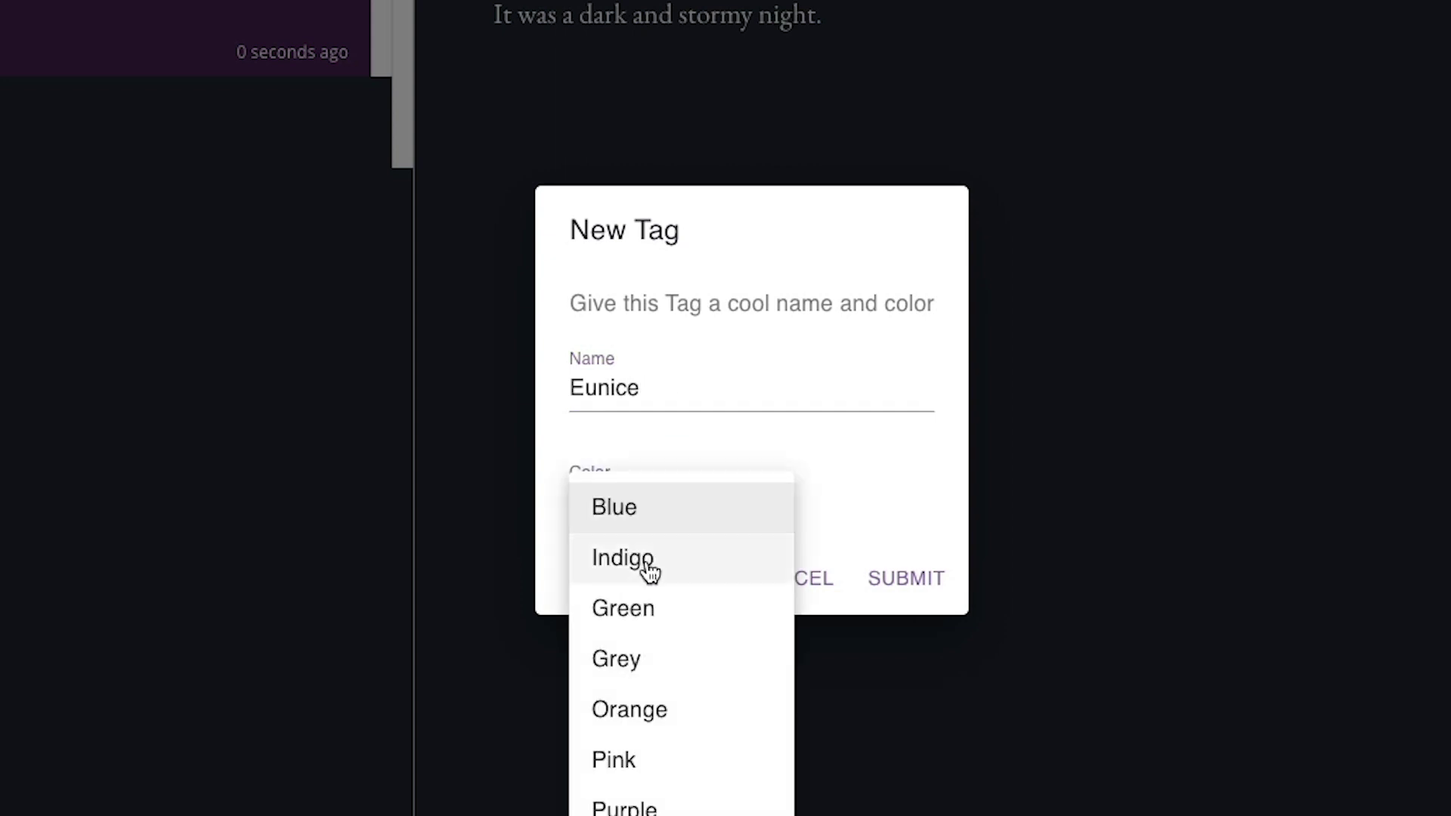
click(651, 569)
click(922, 591)
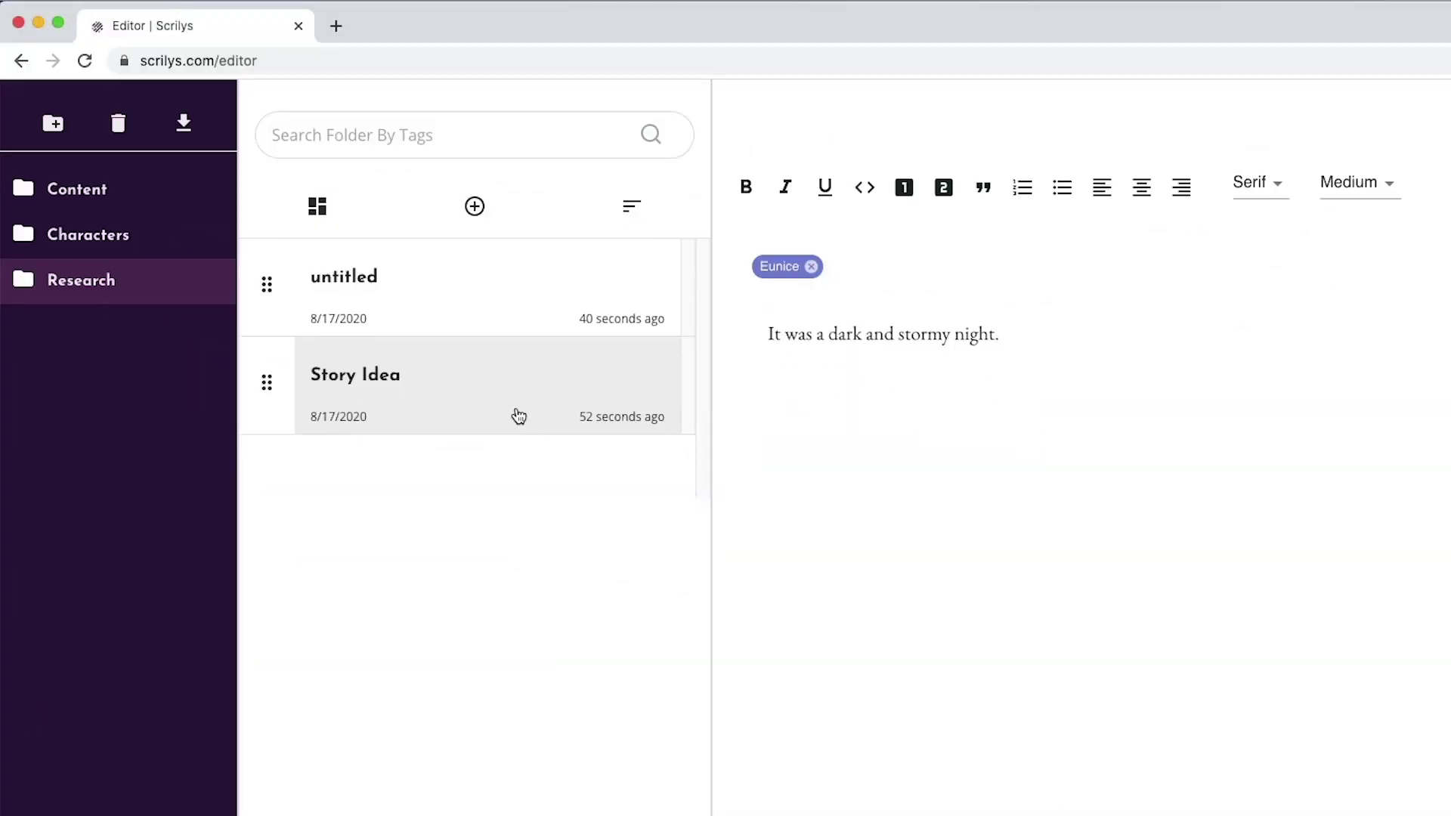
Step: Rename the untitled document in the Research folder to "Character Notes"
click(423, 302)
click(356, 286)
double_click(369, 287)
text(Charac)
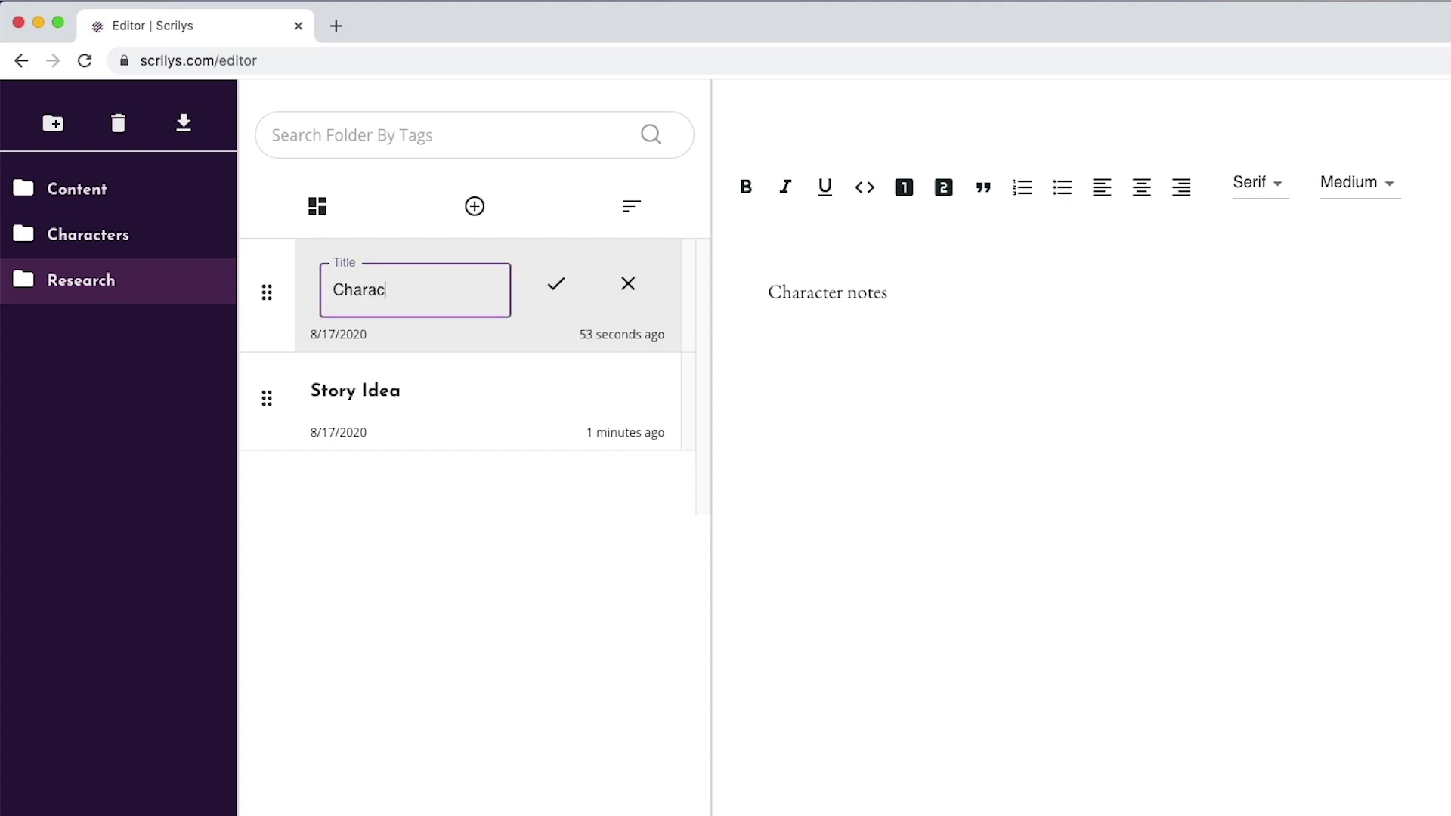
text(ter Notes)
key(Return)
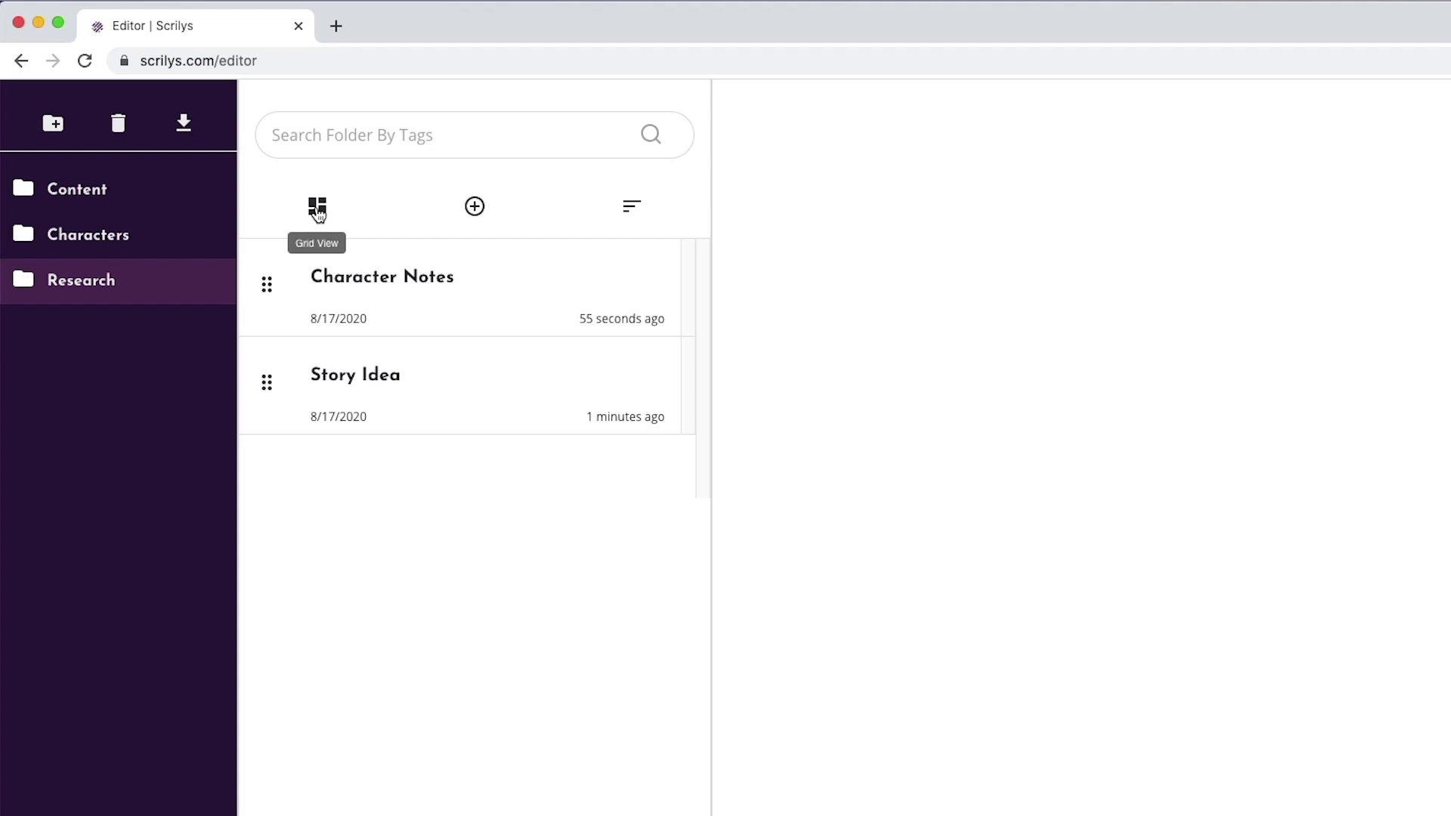
Step: Show the Research folder in grid view and move the Character Notes card after Story Idea
click(317, 210)
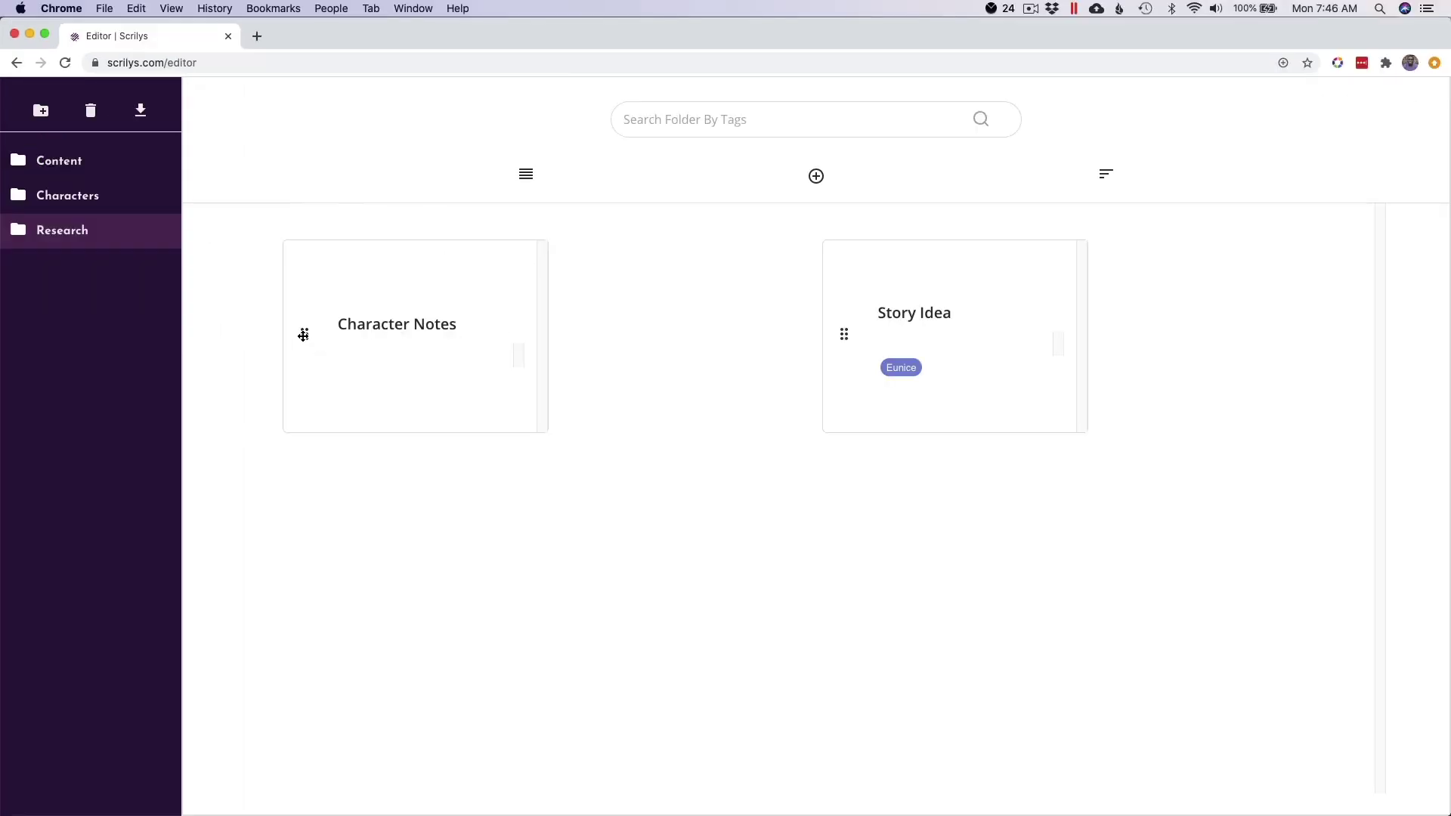
drag(303, 335, 861, 336)
Step: Give the Story Idea card the summary "Ideas I had about the story. Really like this one."
mouse_move(453, 330)
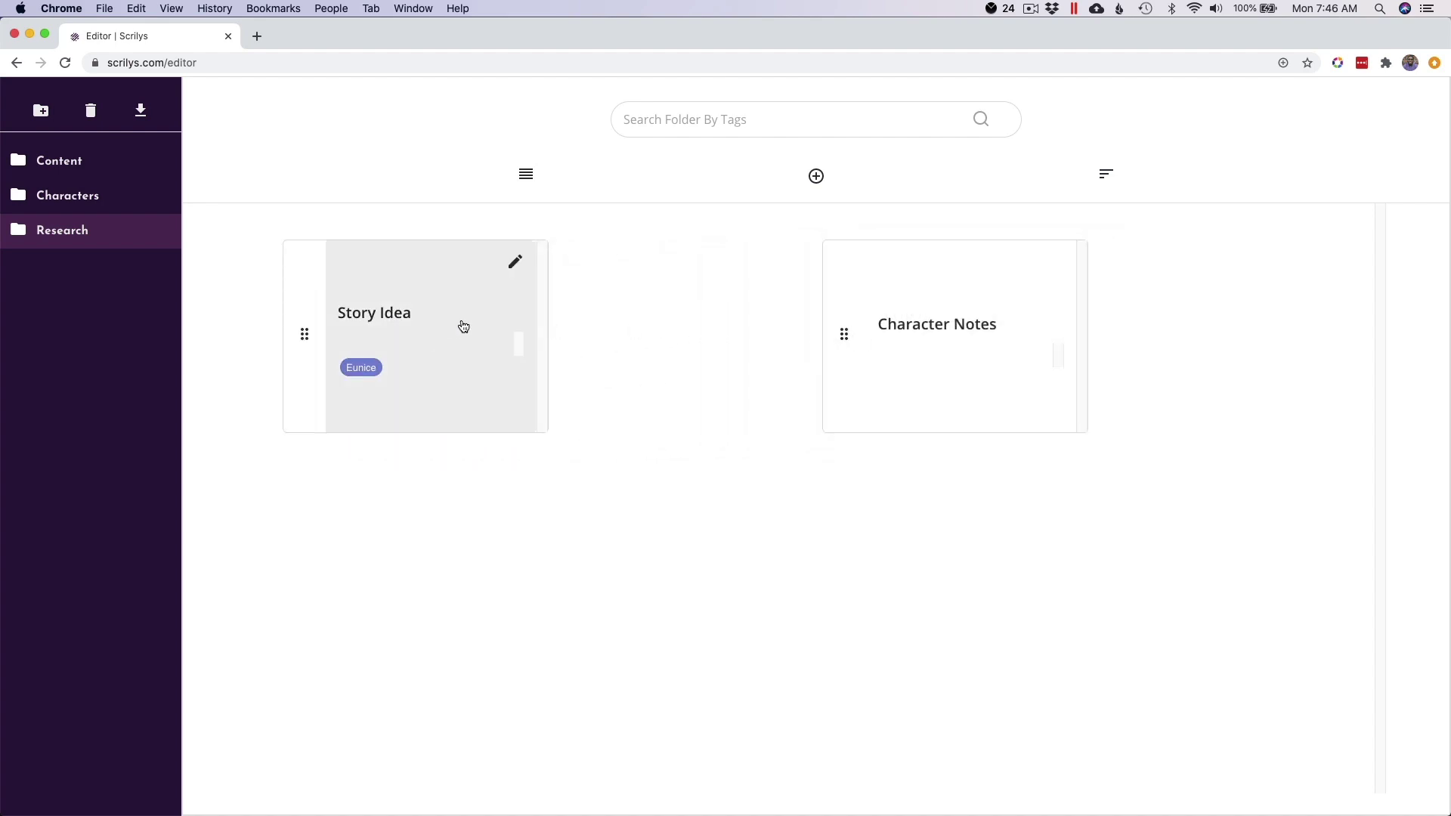
click(517, 264)
click(639, 492)
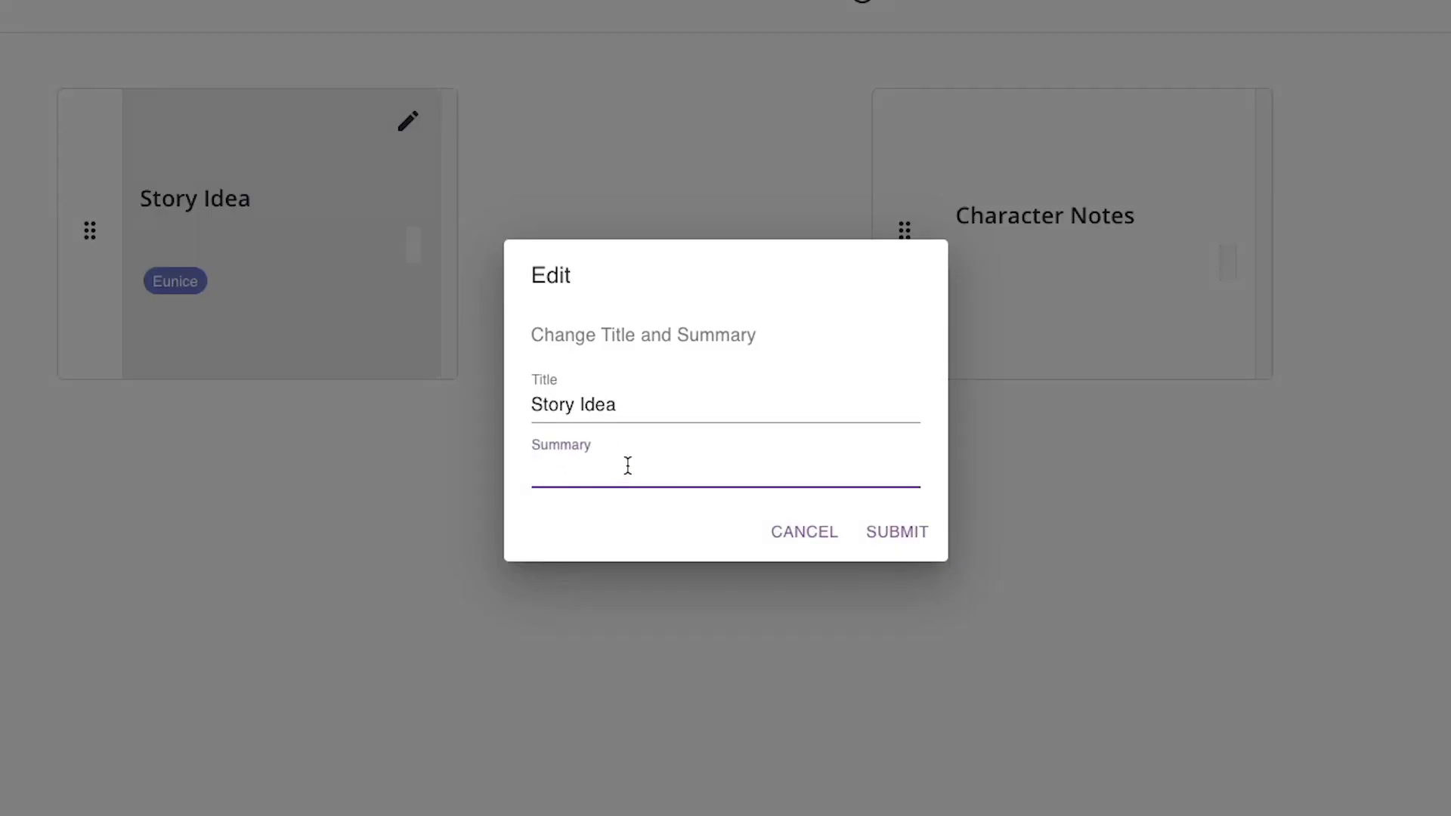
text(Ideas I had about the story. Re)
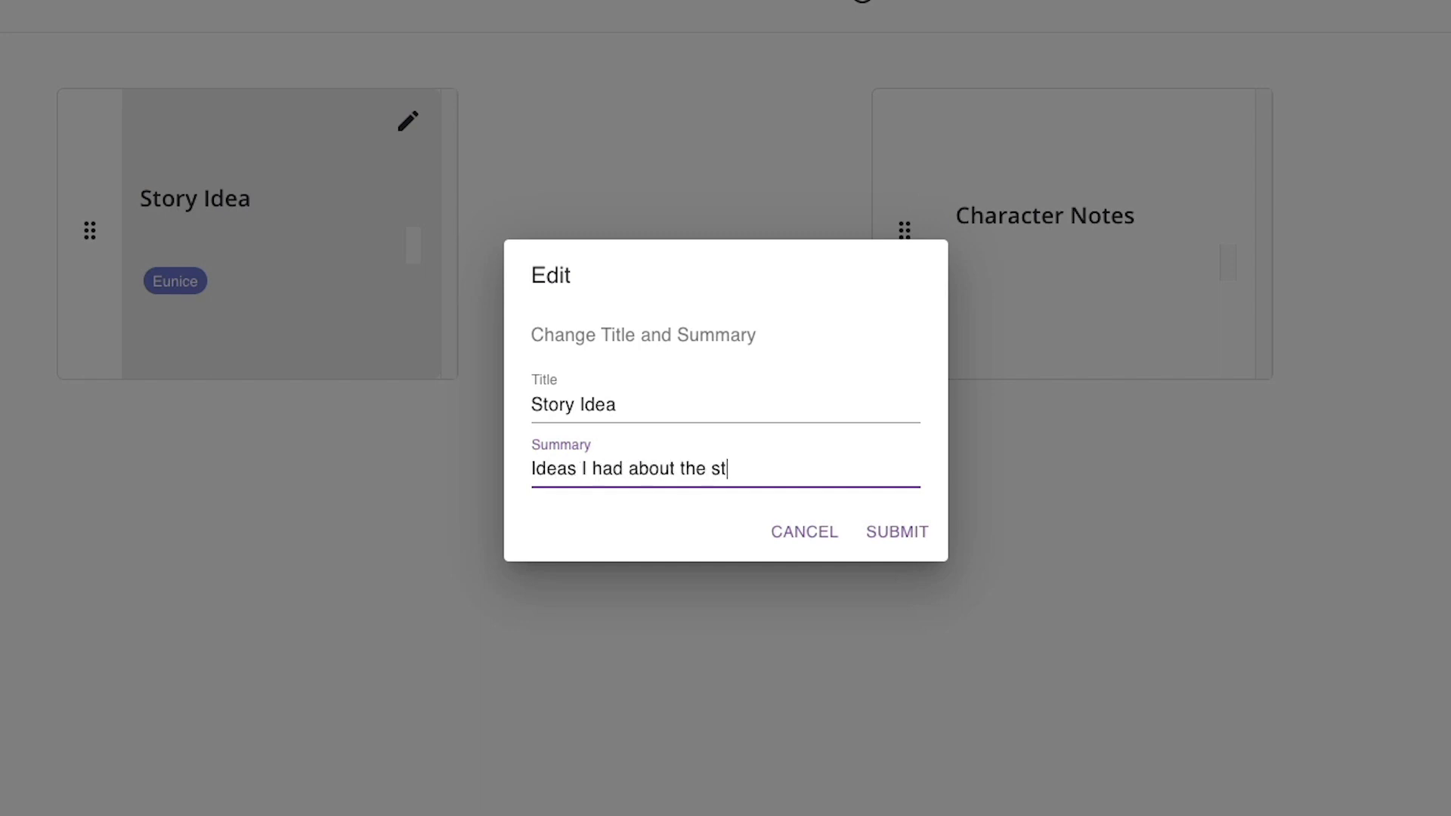
text(ally like this one.)
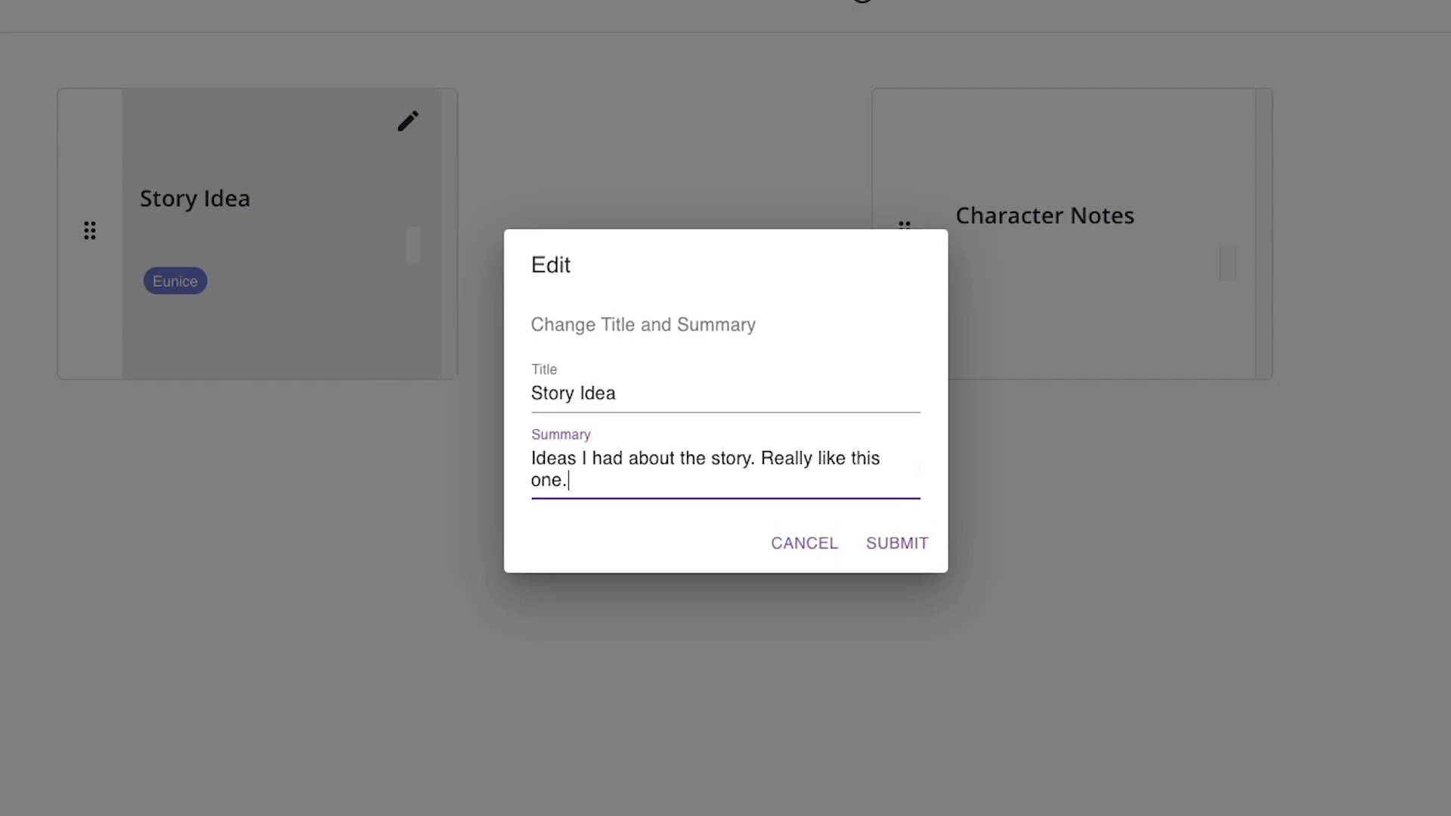
click(911, 545)
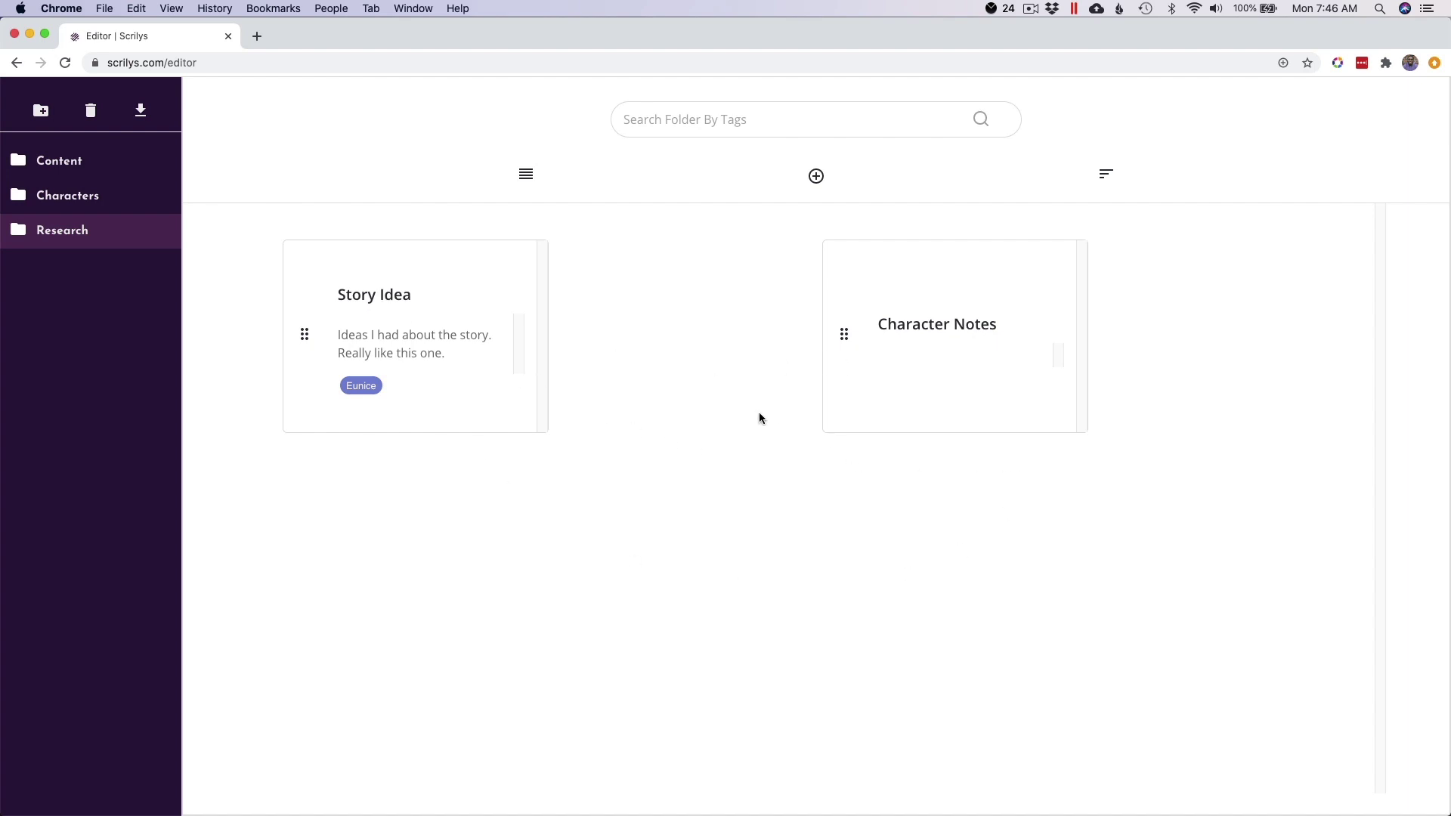
Step: Add another new document to the Research folder and return the folder to list view
click(1107, 176)
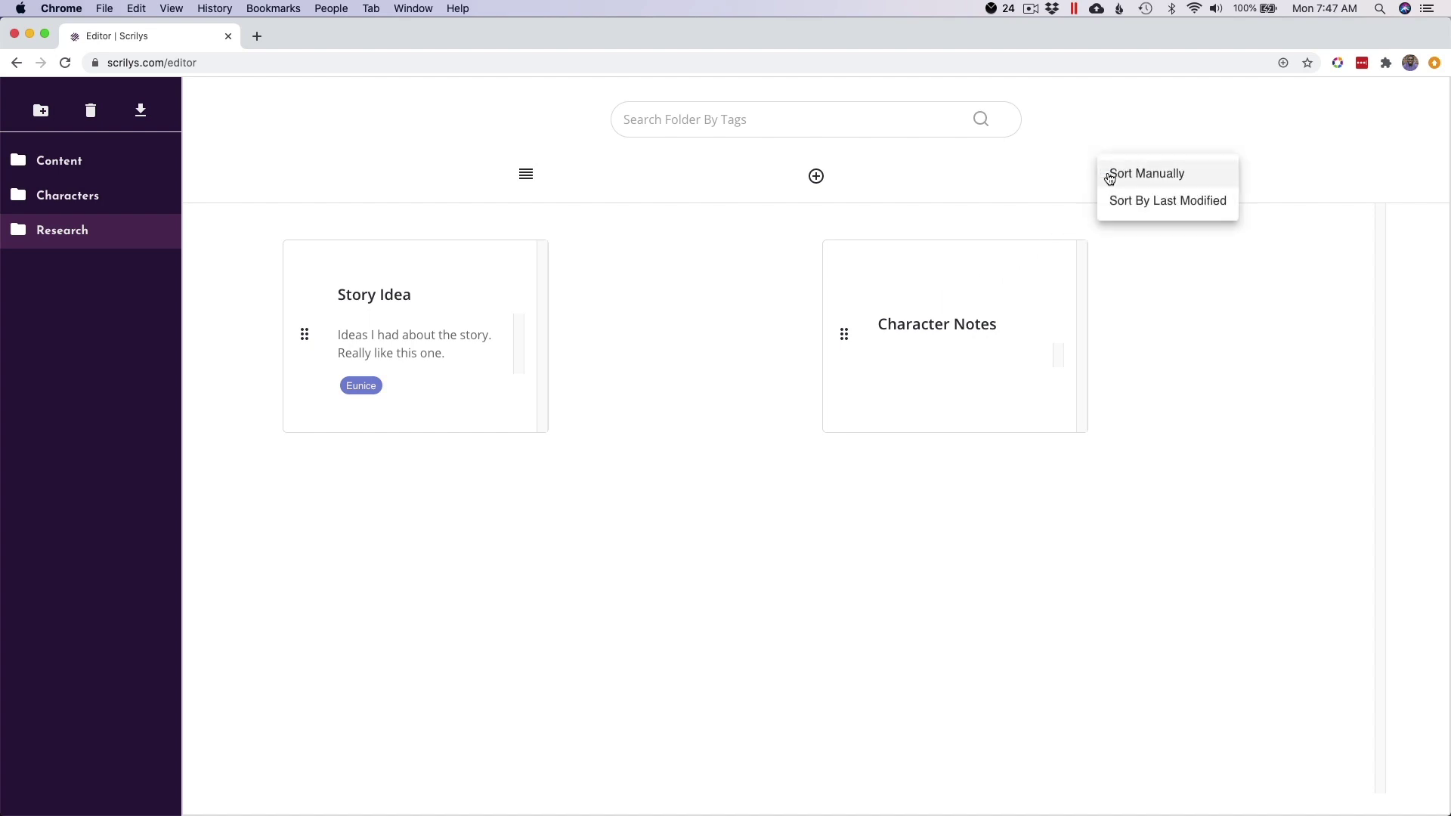
click(1239, 326)
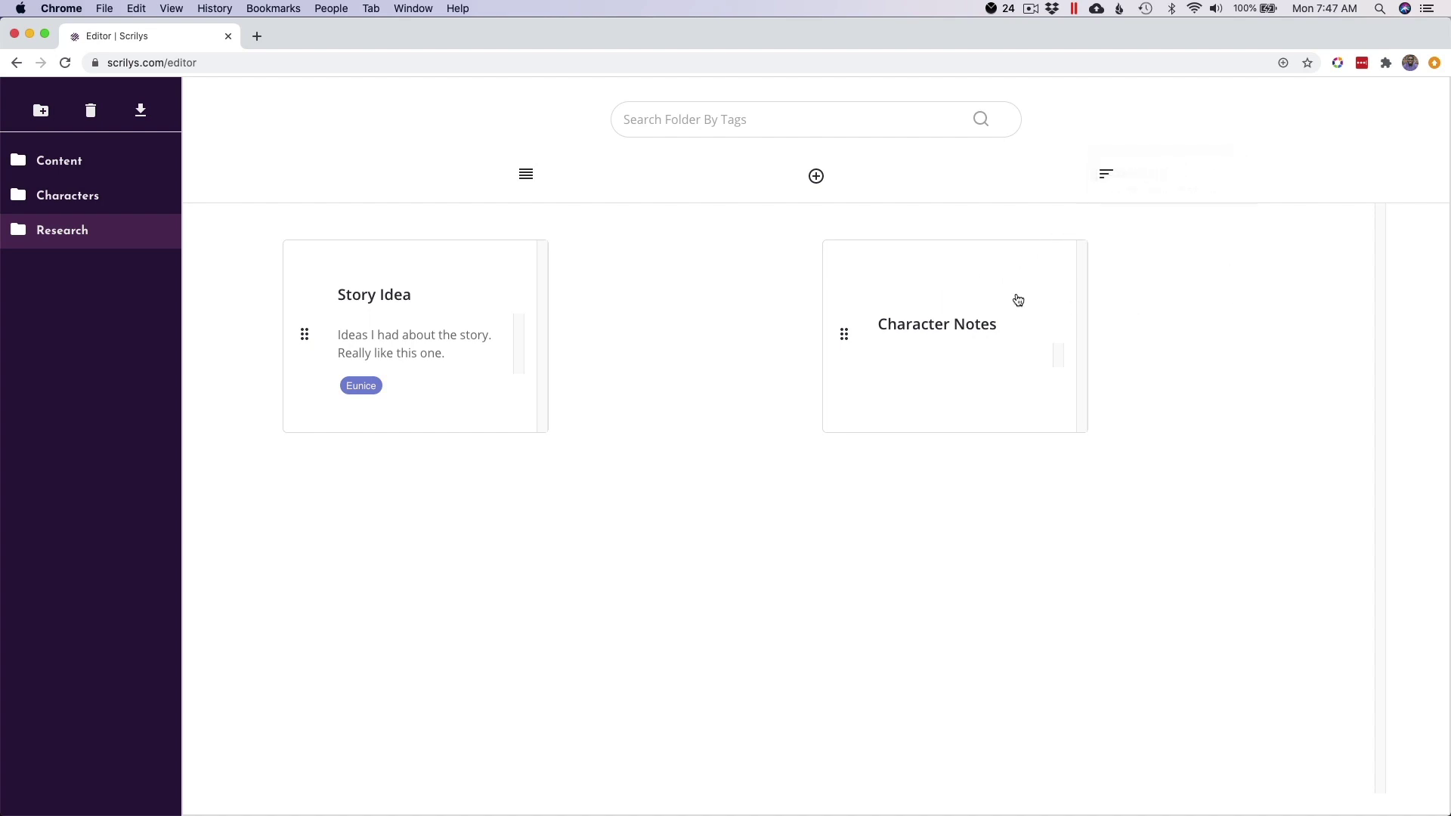
click(817, 176)
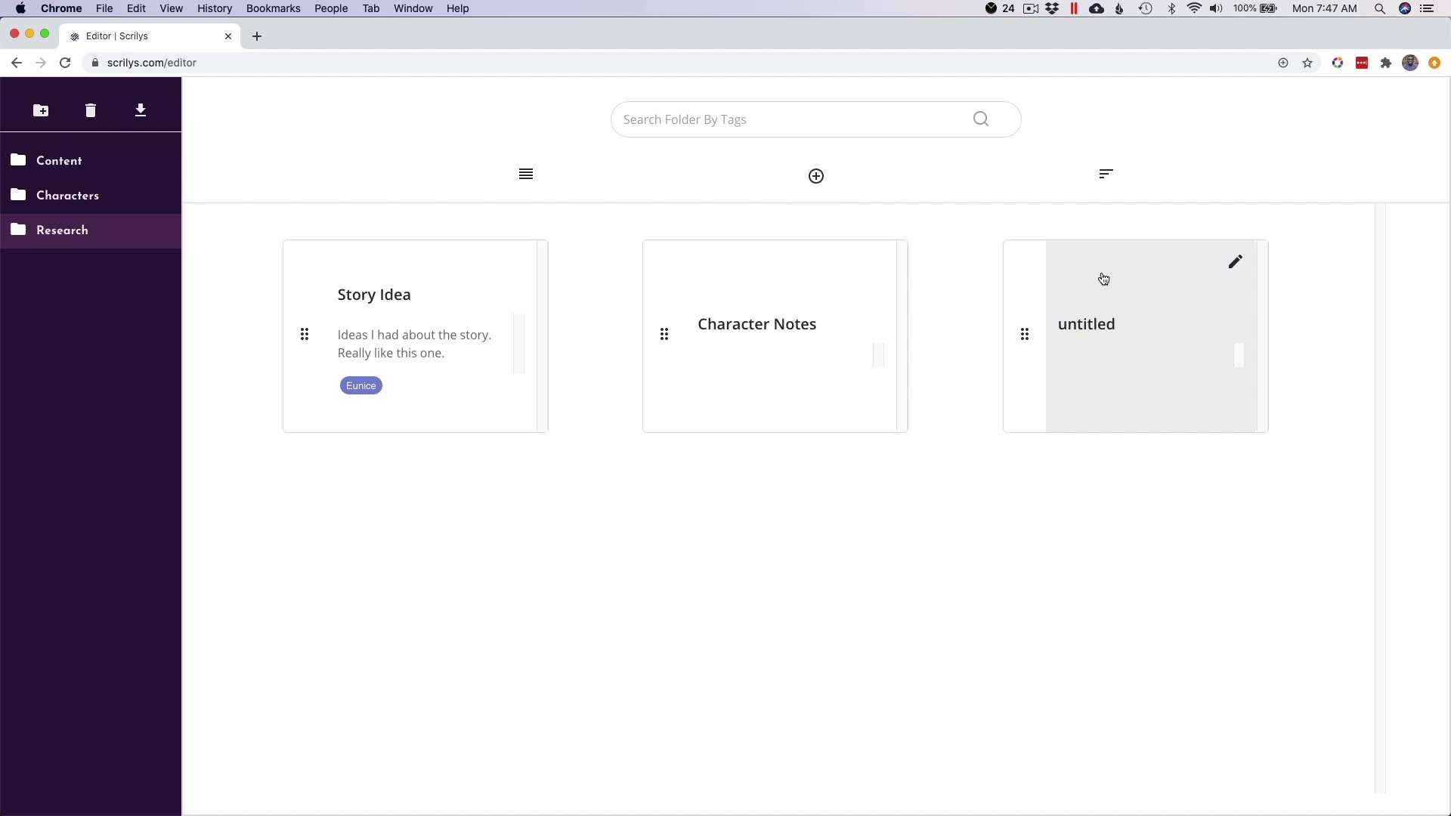
click(526, 175)
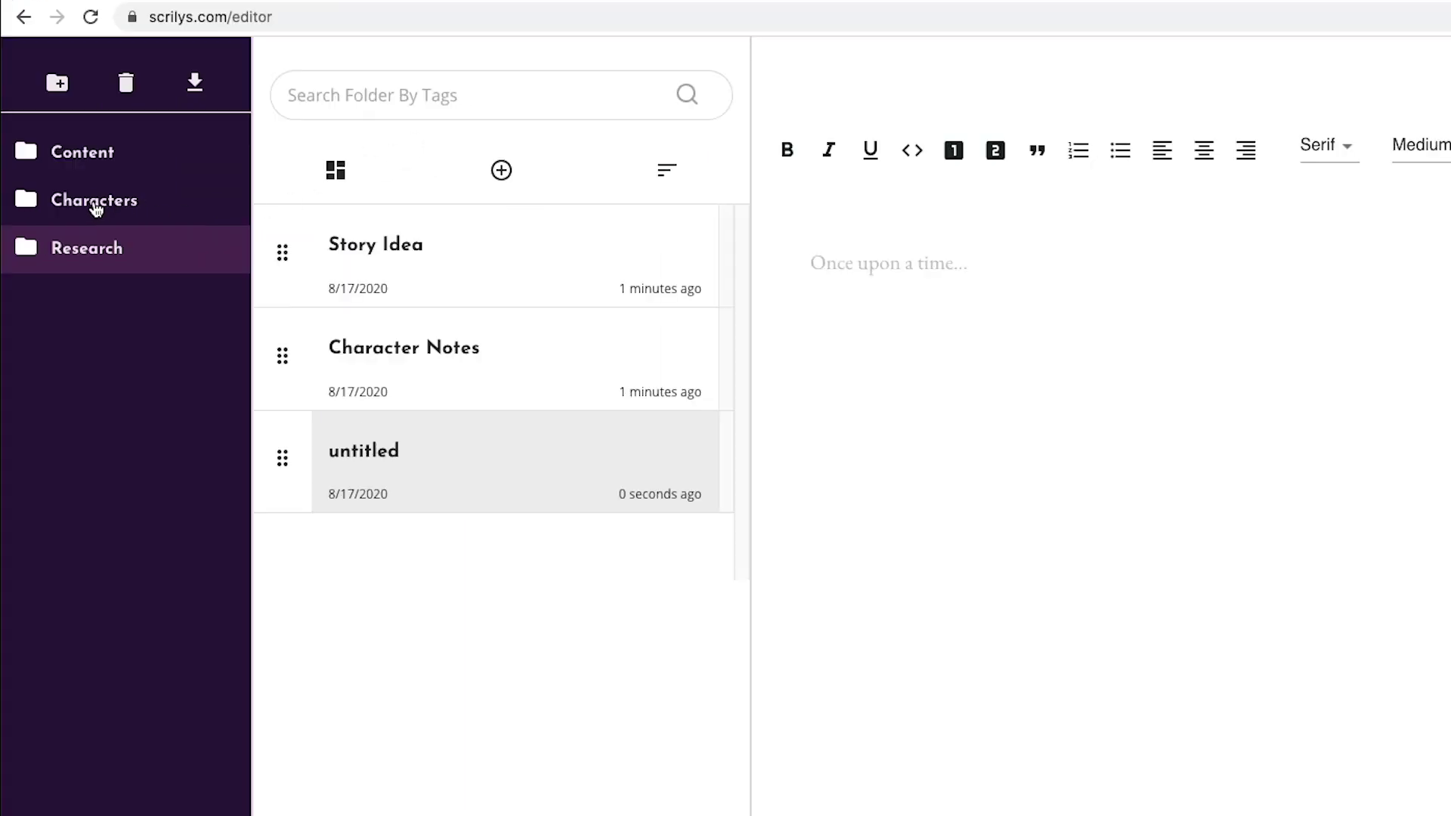
Step: Look into the Characters folder, then open Chapter 1 in the Content folder and look through its text
click(83, 201)
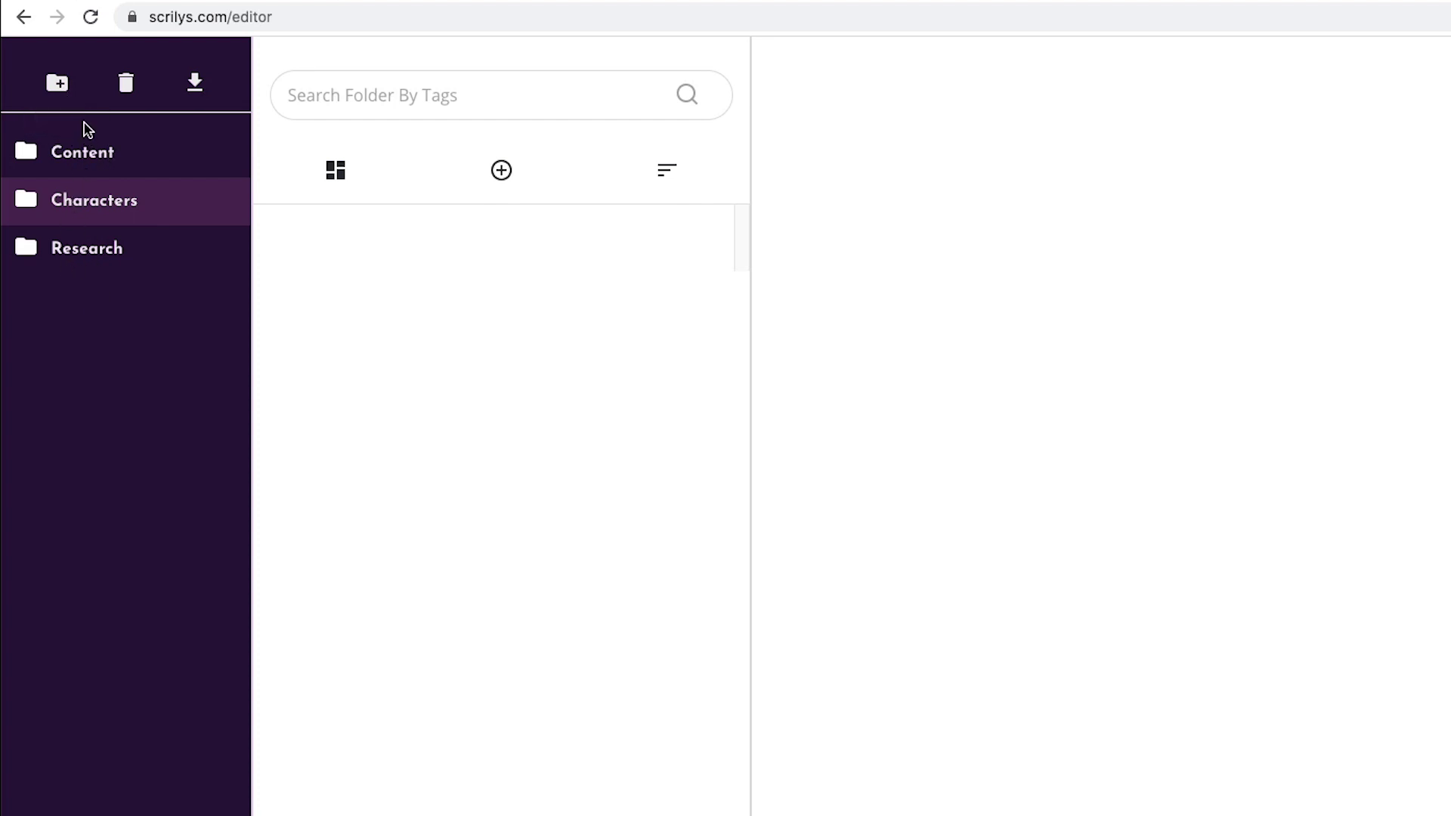
click(108, 161)
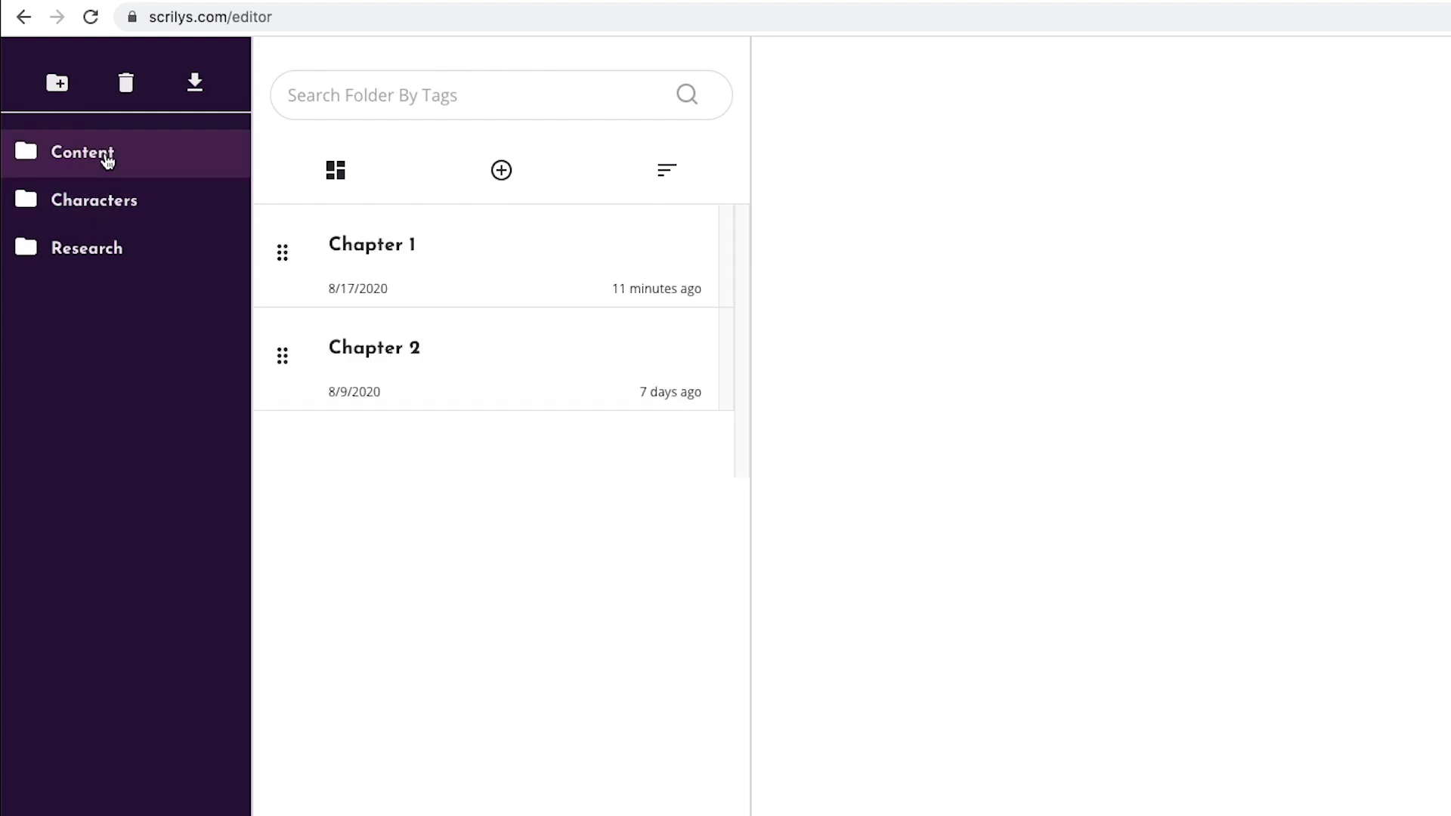
click(431, 259)
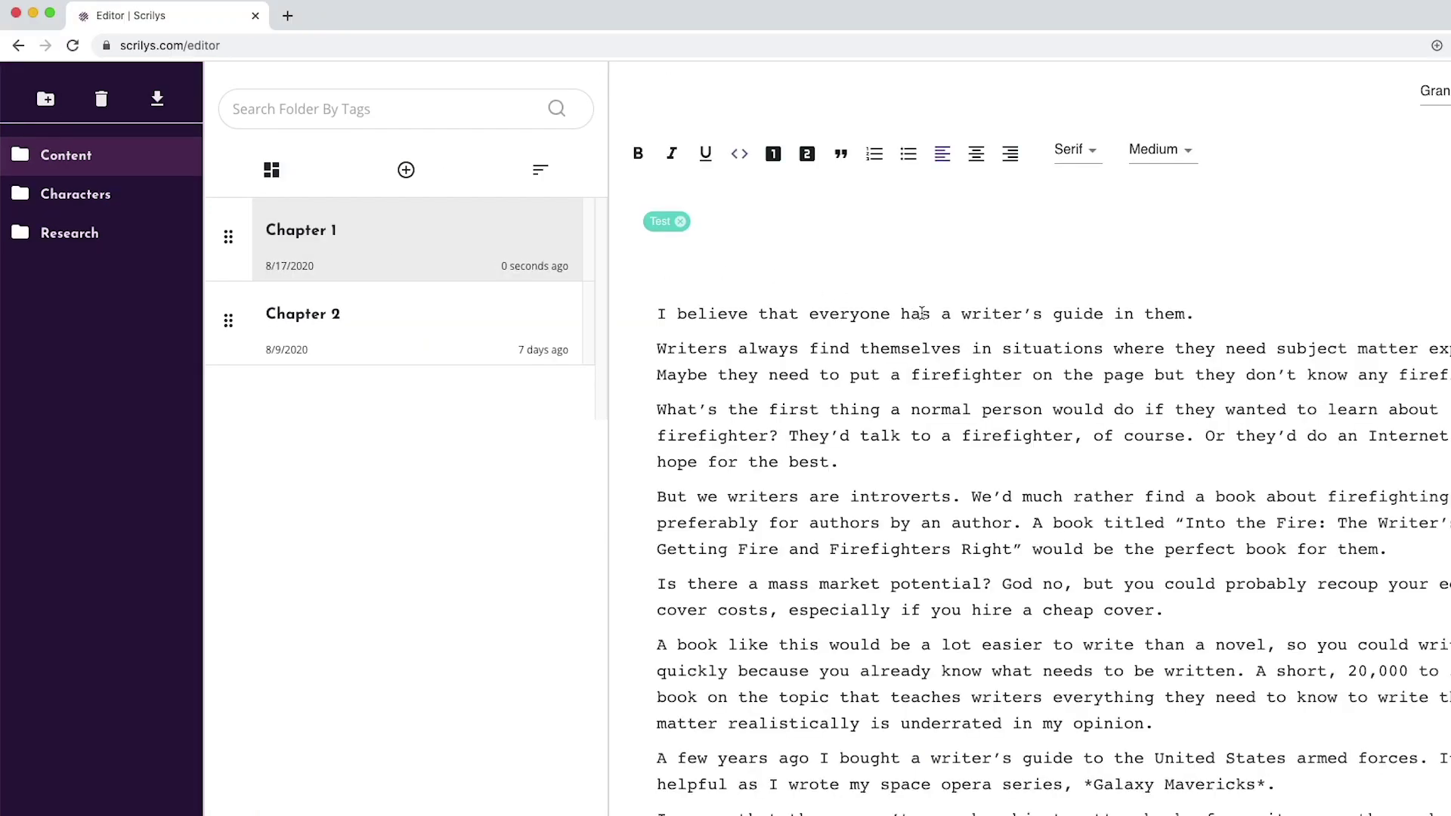
click(831, 316)
scroll(932, 384, down, 5)
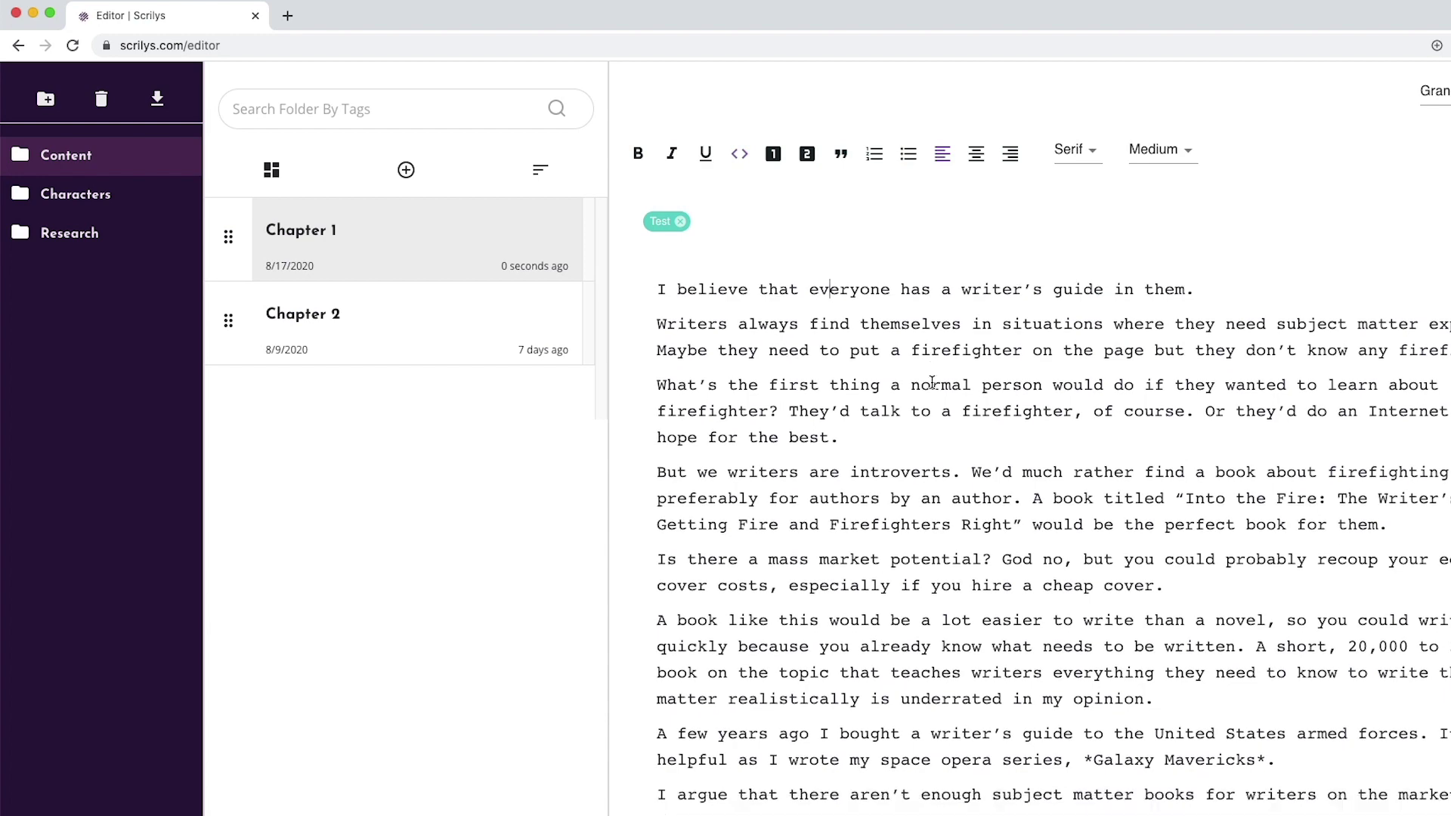
scroll(933, 384, up, 5)
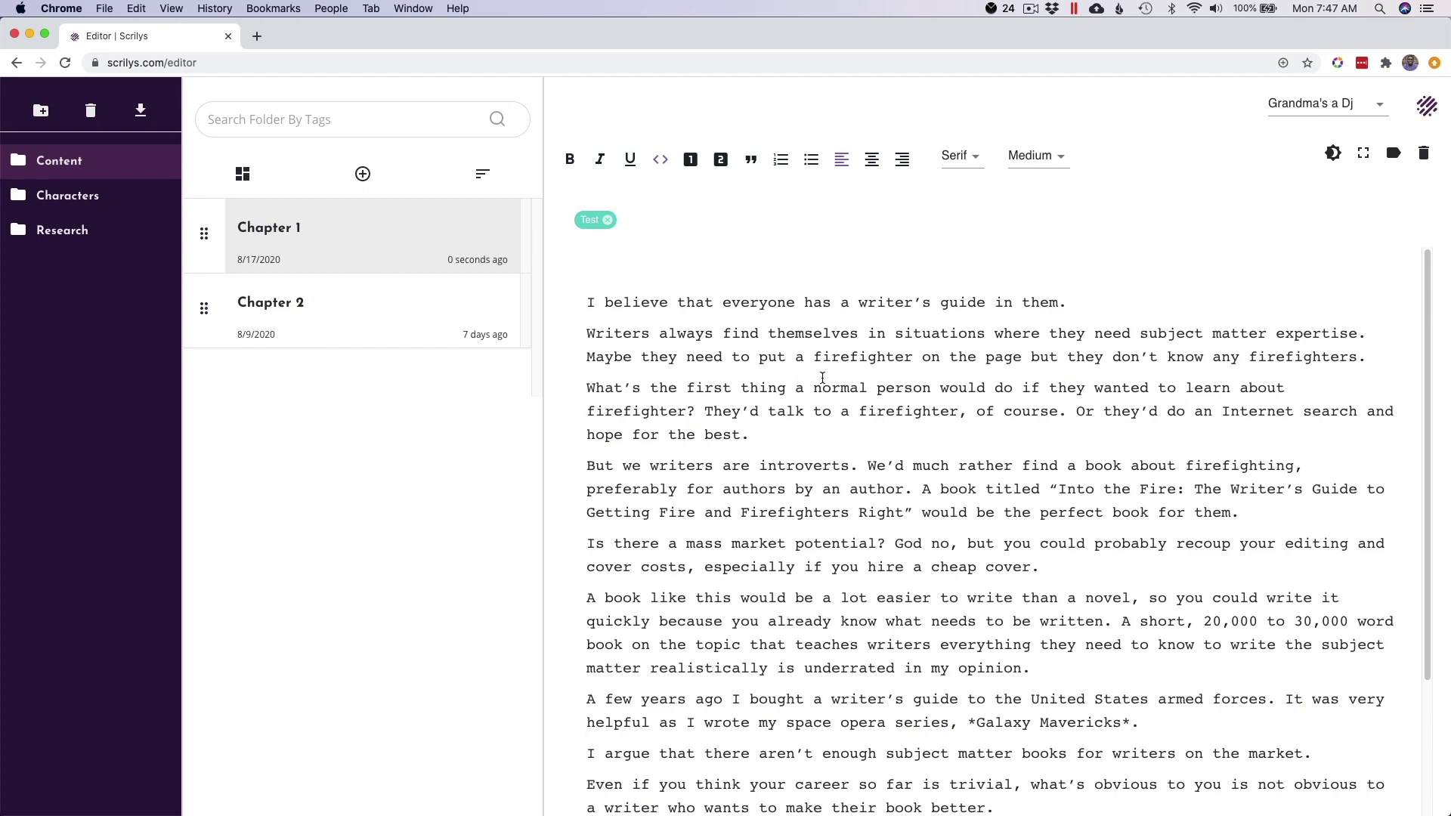
Step: Open Chapter 2 in the Content folder and look through its text from start to end
click(293, 325)
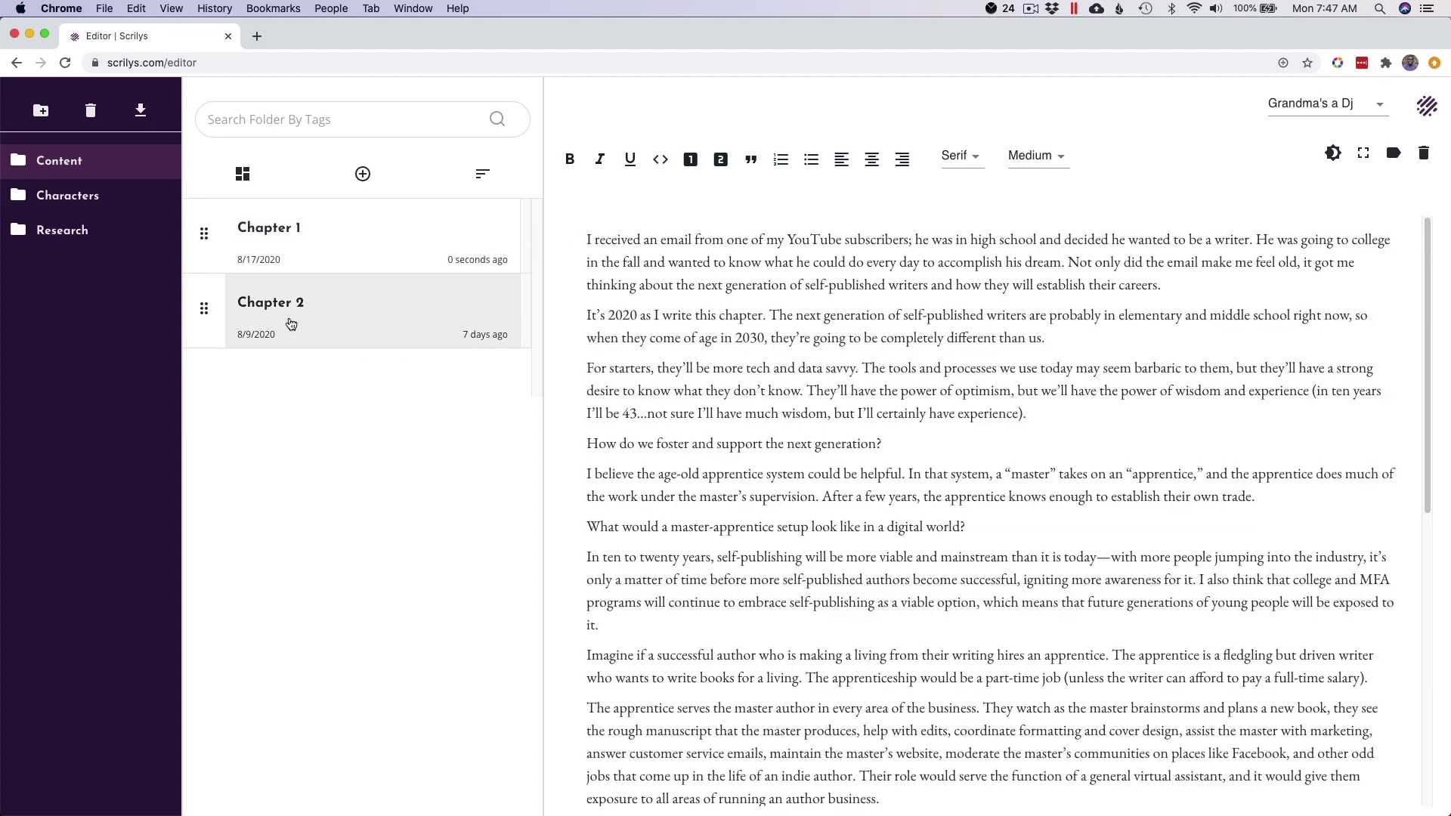
scroll(883, 360, down, 10)
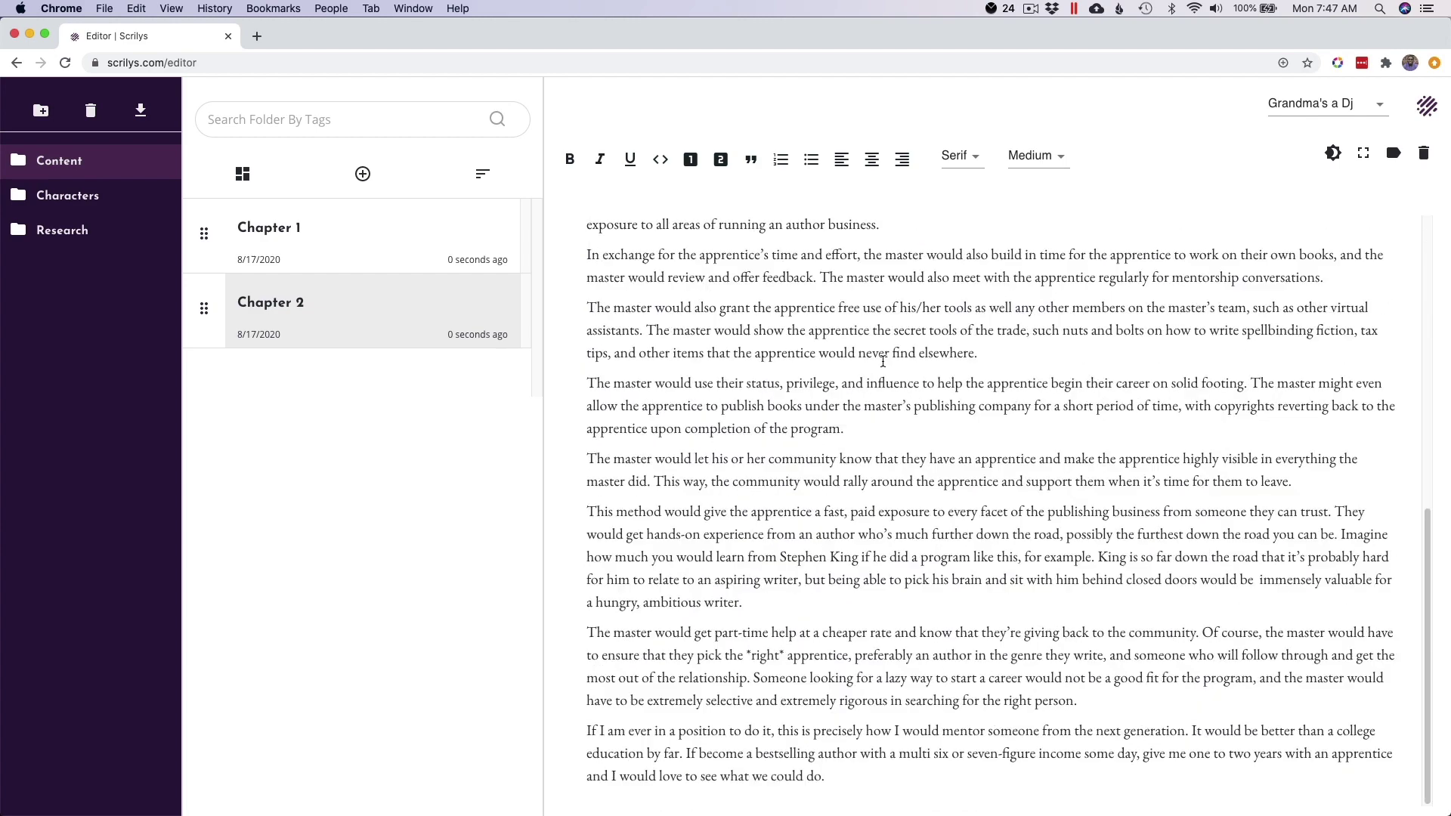
scroll(882, 360, up, 10)
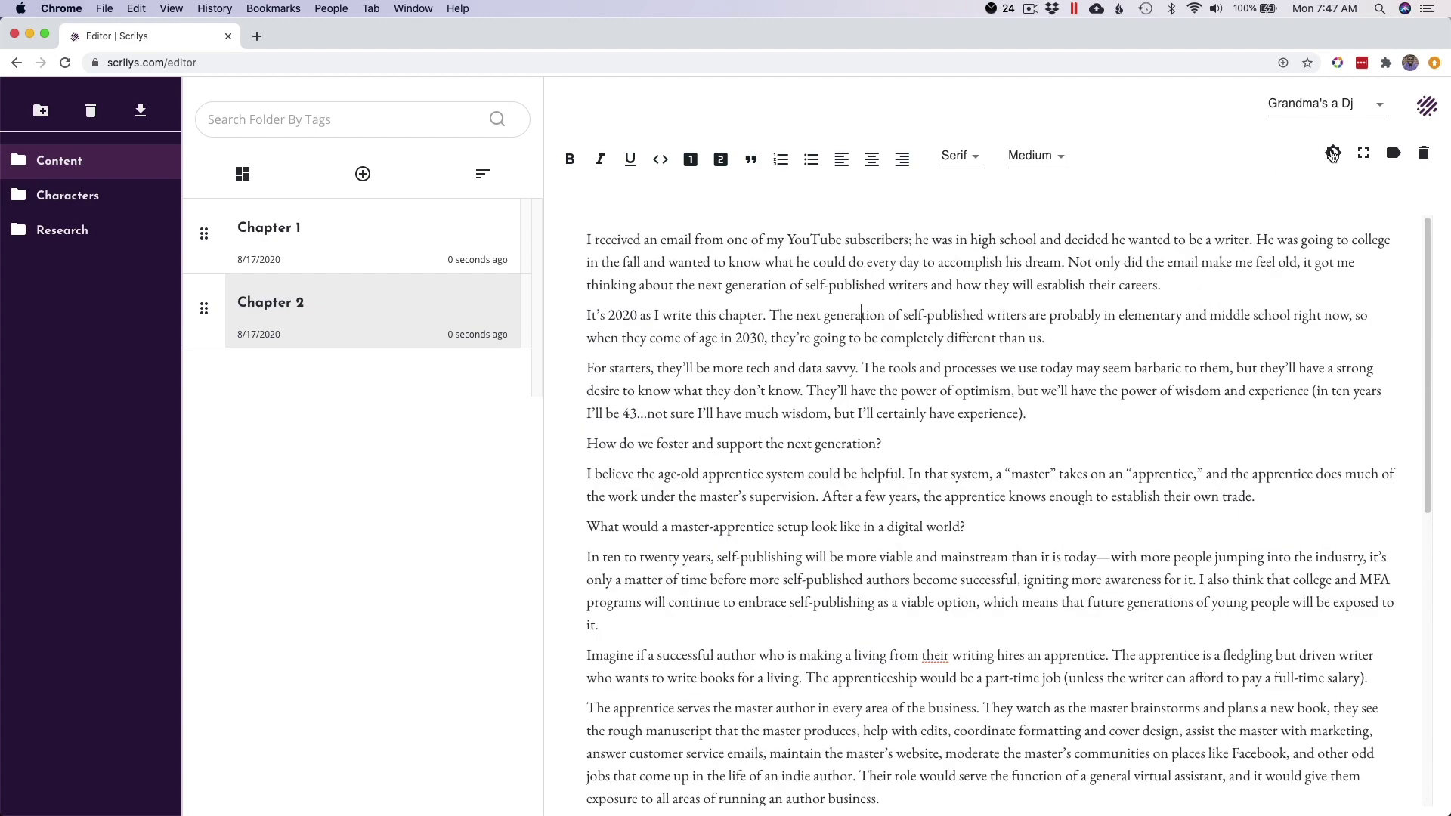
Step: Preview the editor in dark mode, return it to light mode, and look at the Content folder in grid view
click(1333, 154)
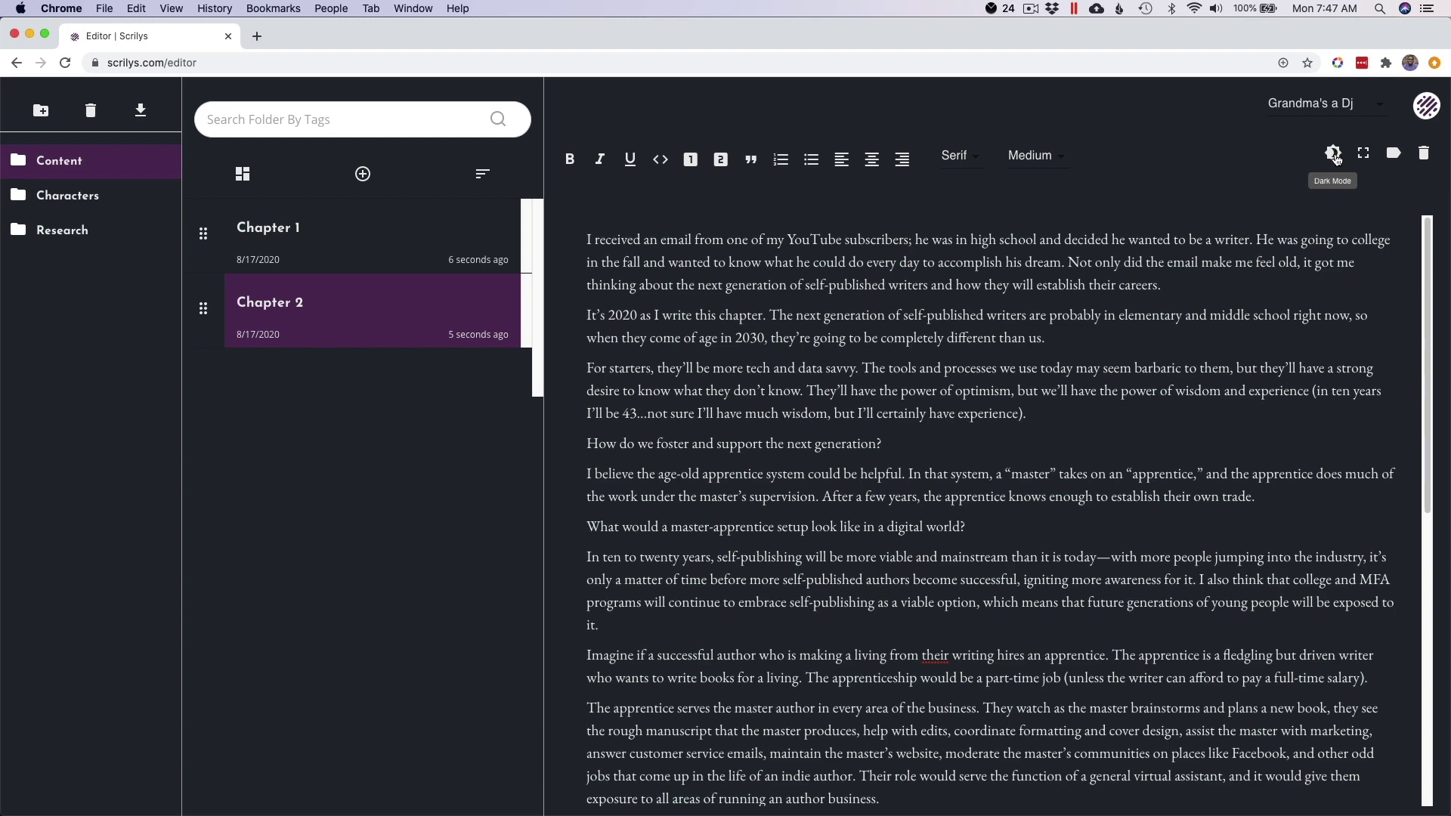
click(1333, 155)
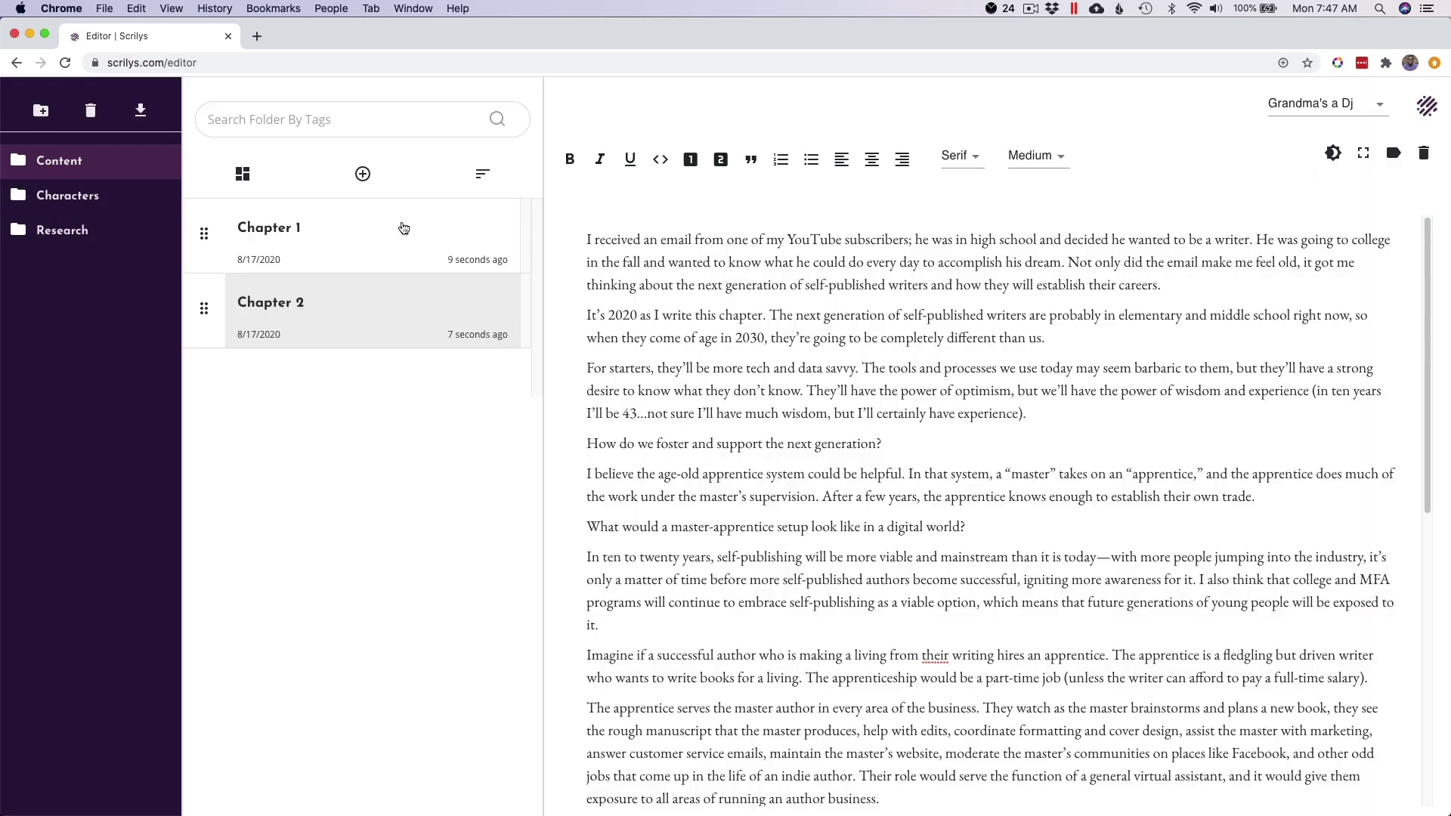
click(242, 177)
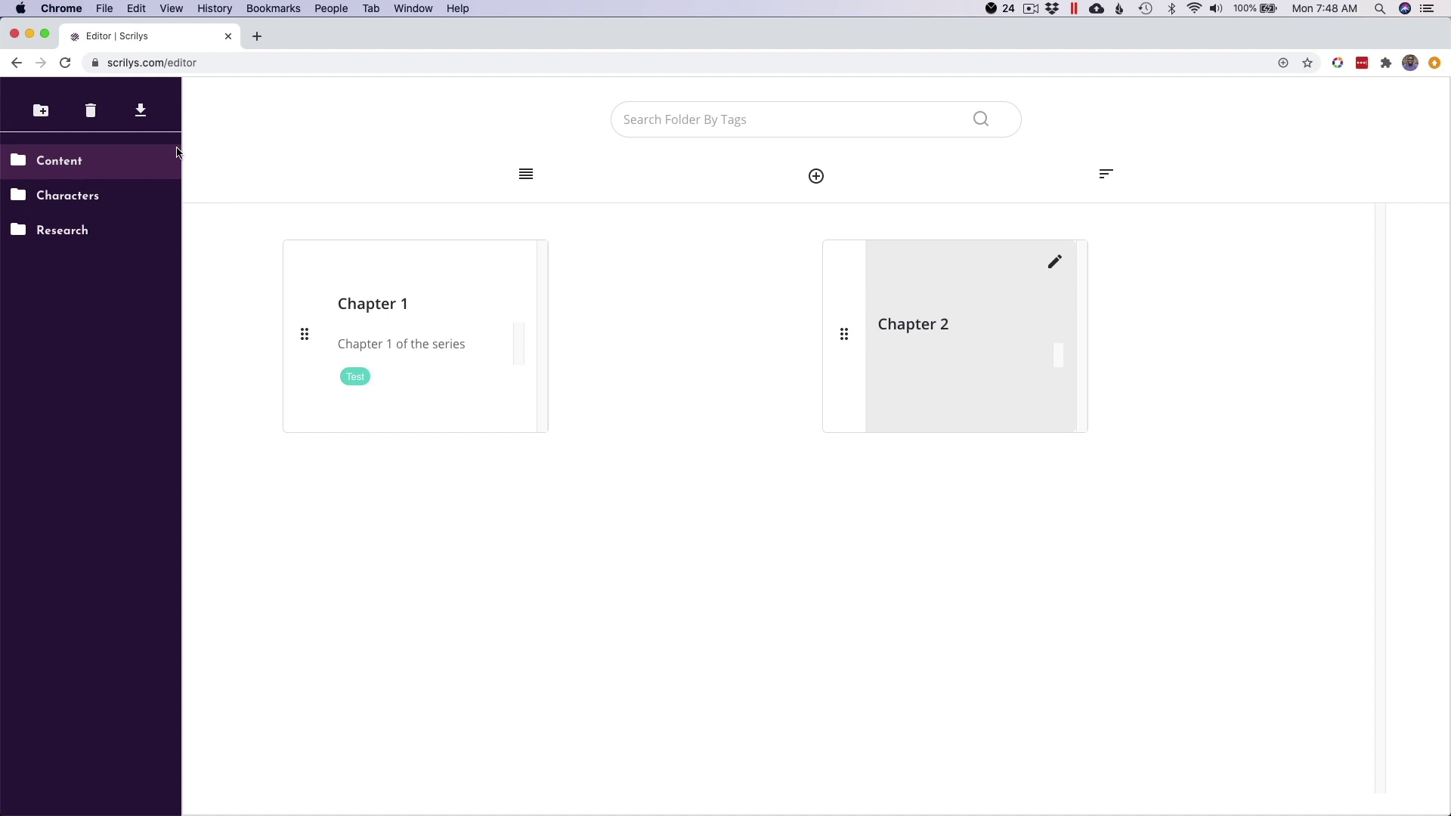
click(146, 169)
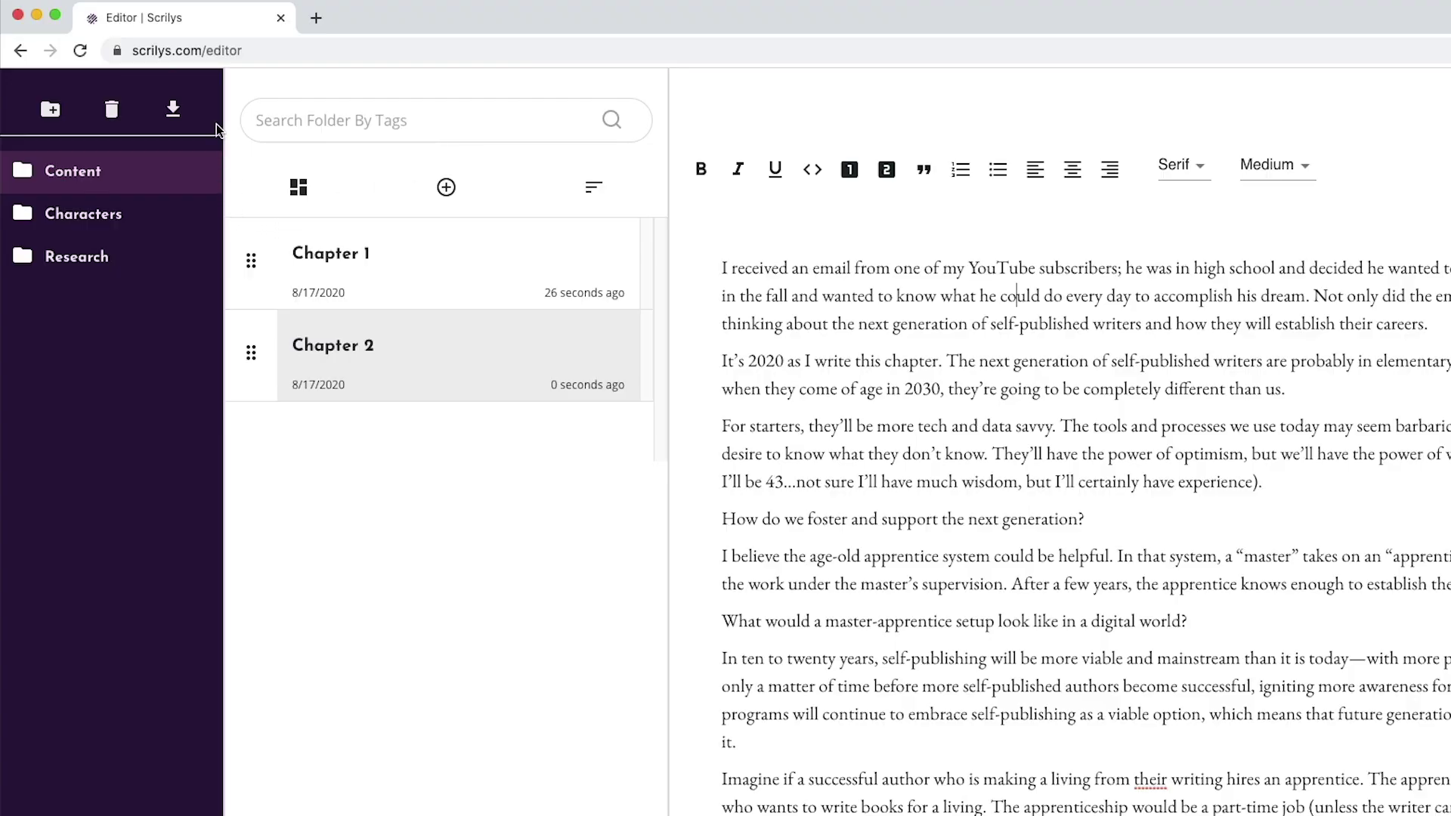
Step: Start a book export and look through the available file formats, keeping PDF as the format
click(174, 110)
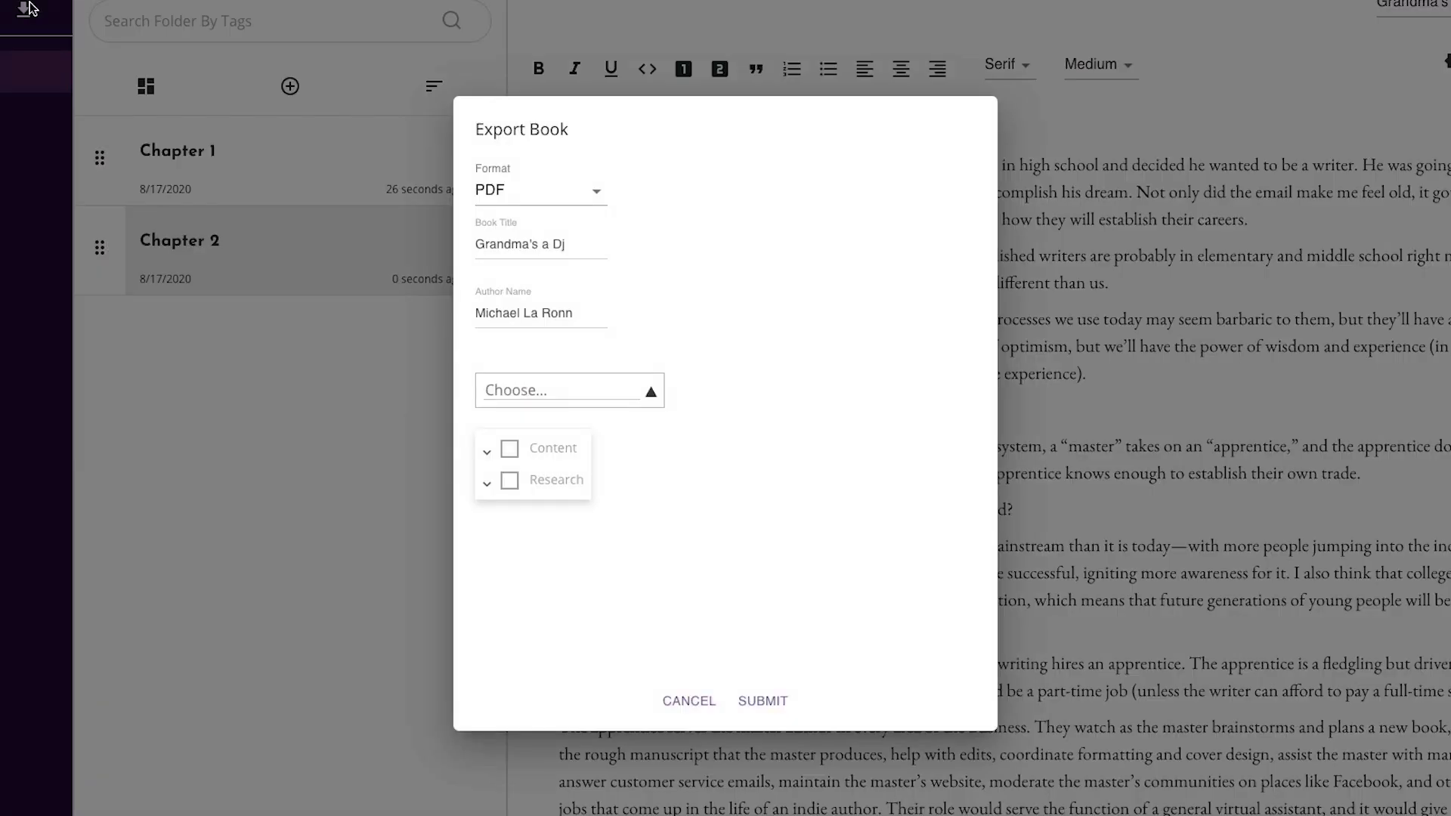
click(555, 198)
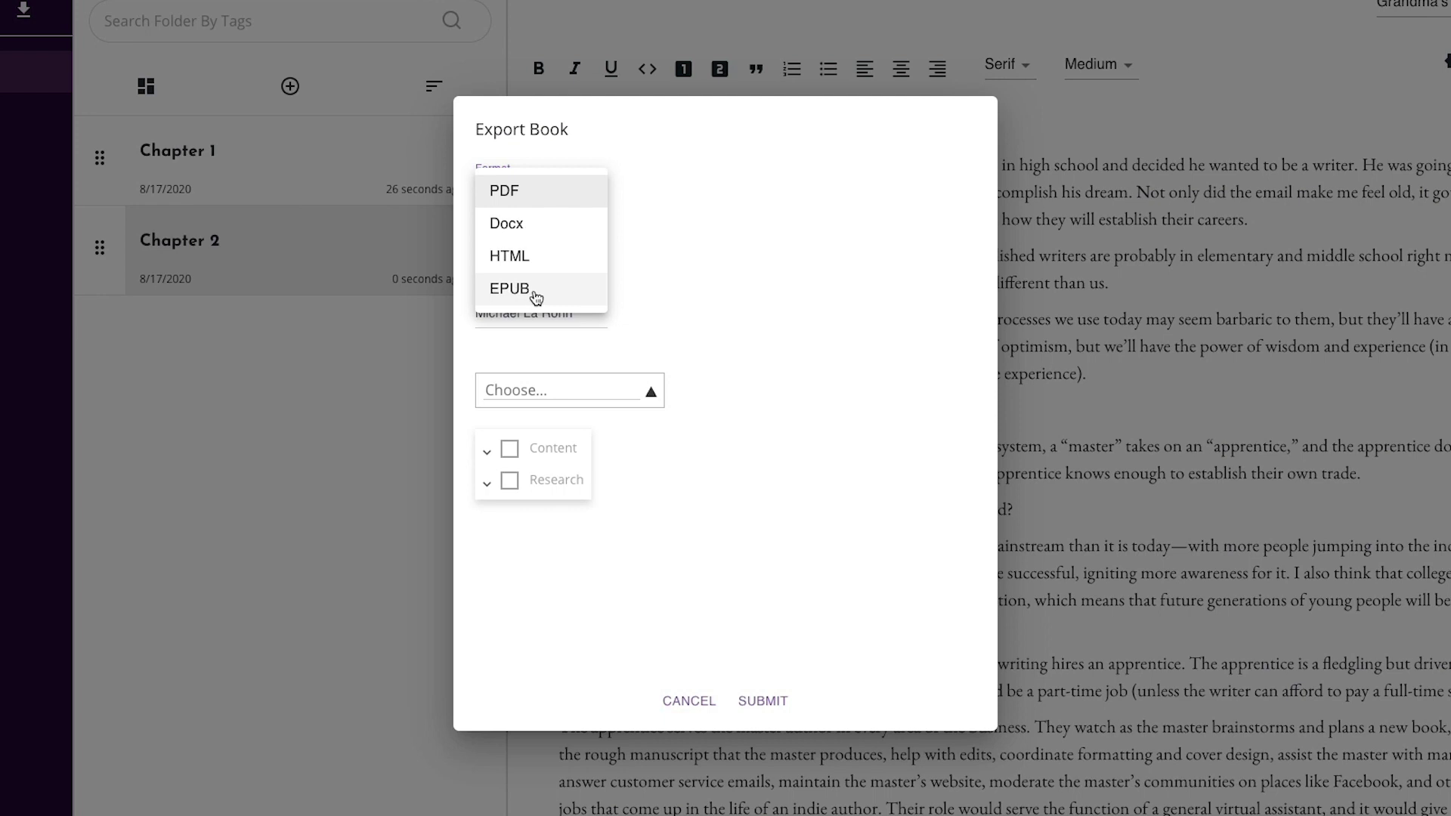
click(677, 294)
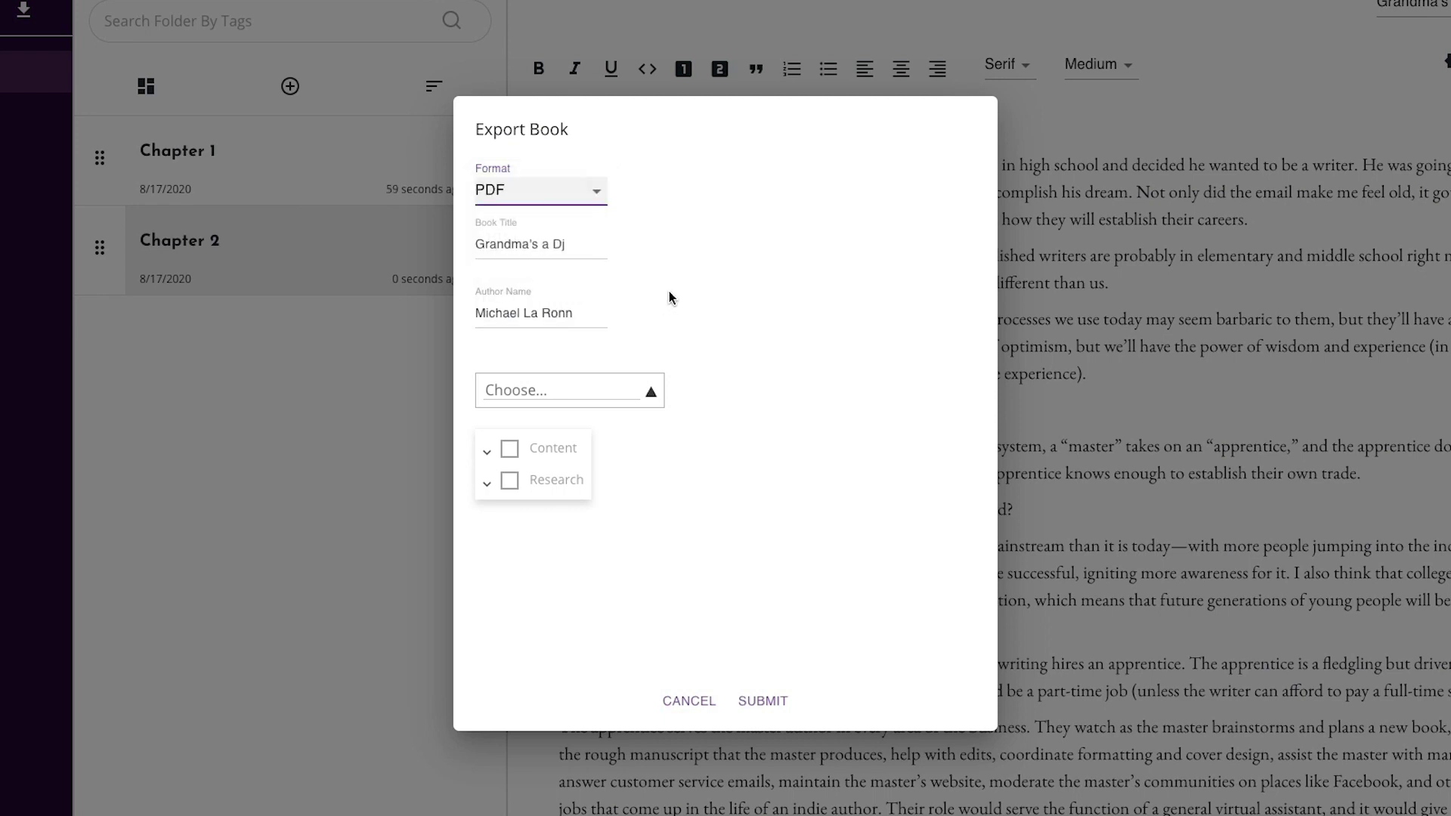
click(597, 193)
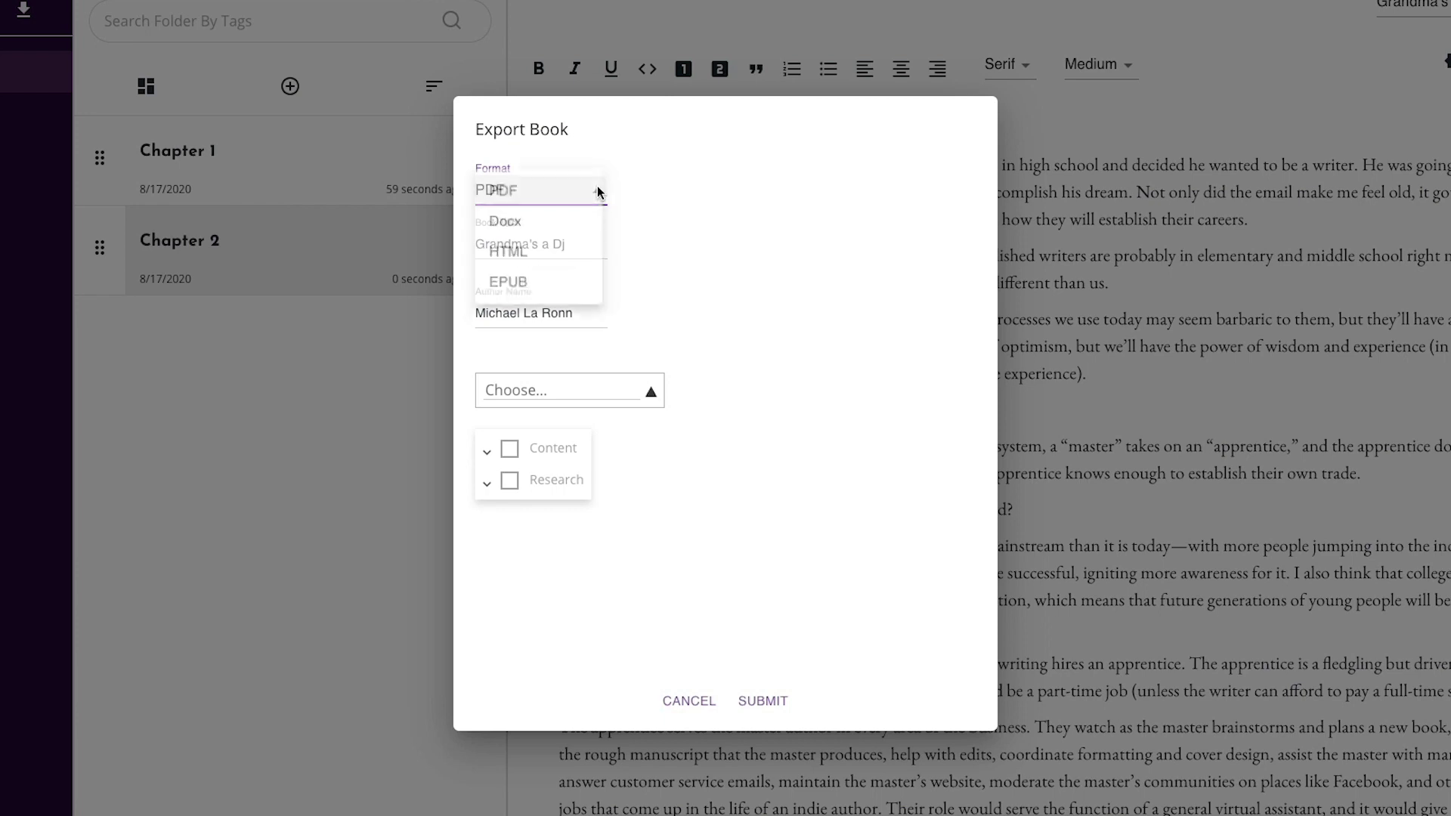
click(650, 208)
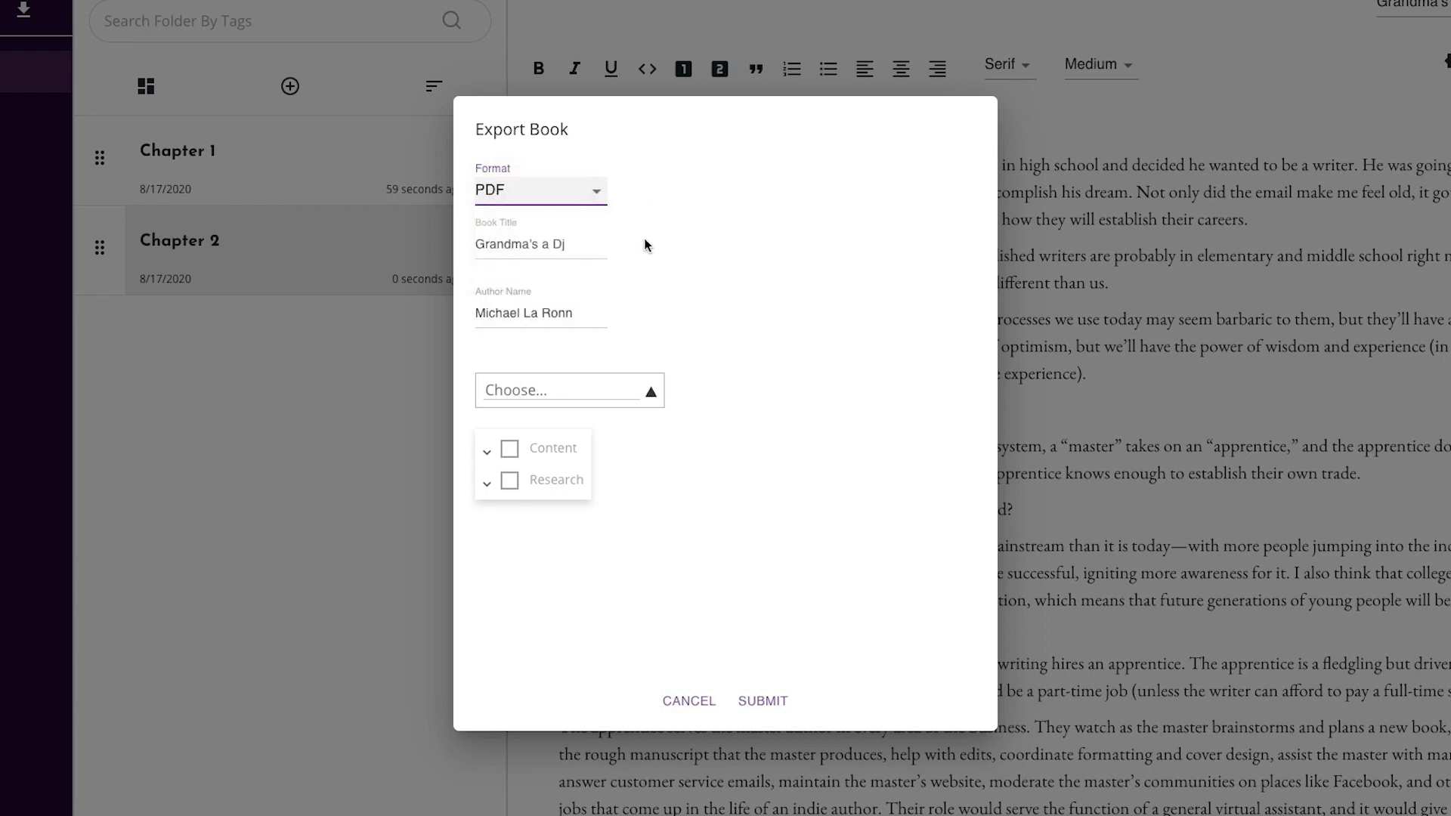
click(574, 195)
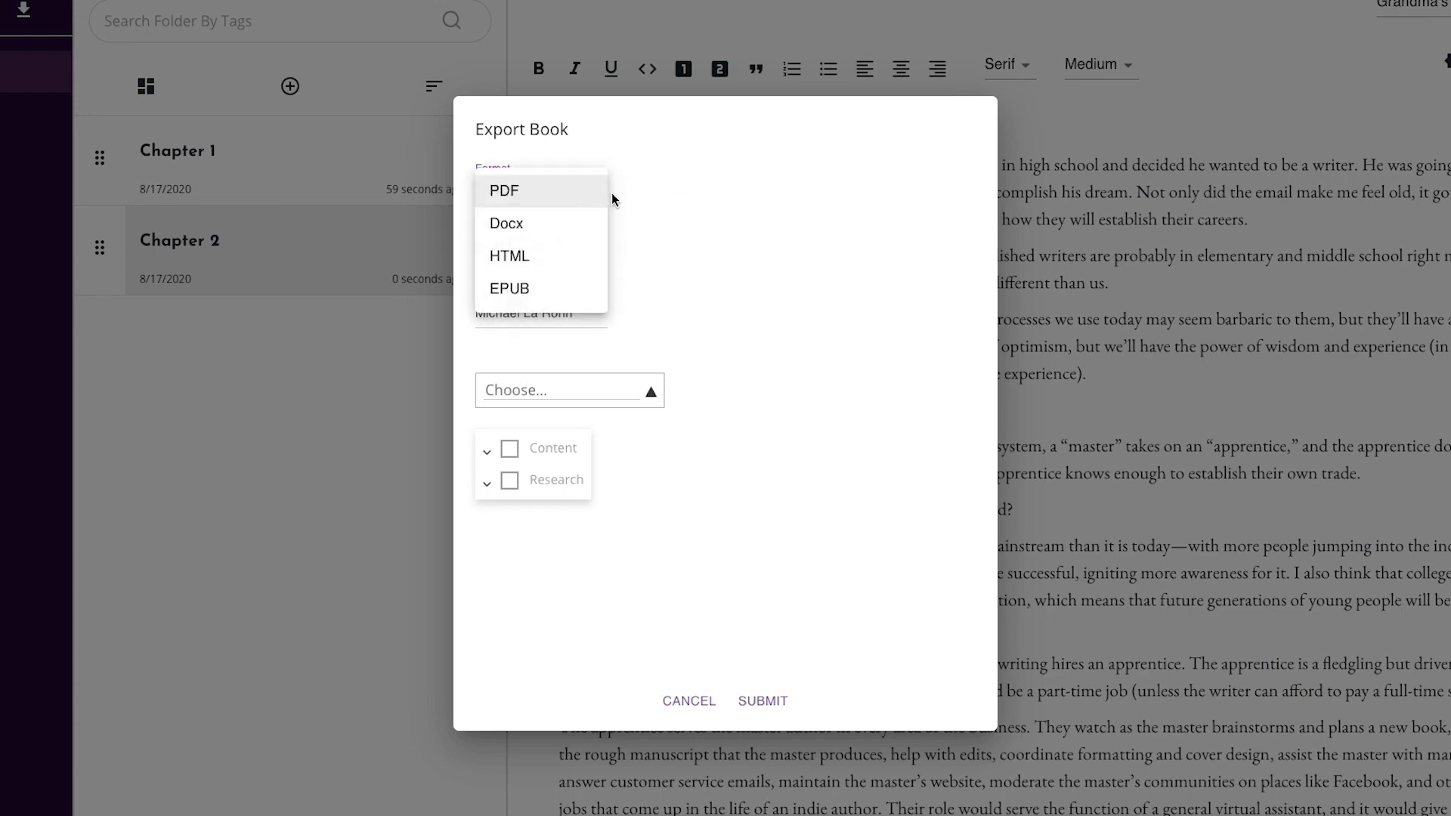
click(709, 281)
click(571, 313)
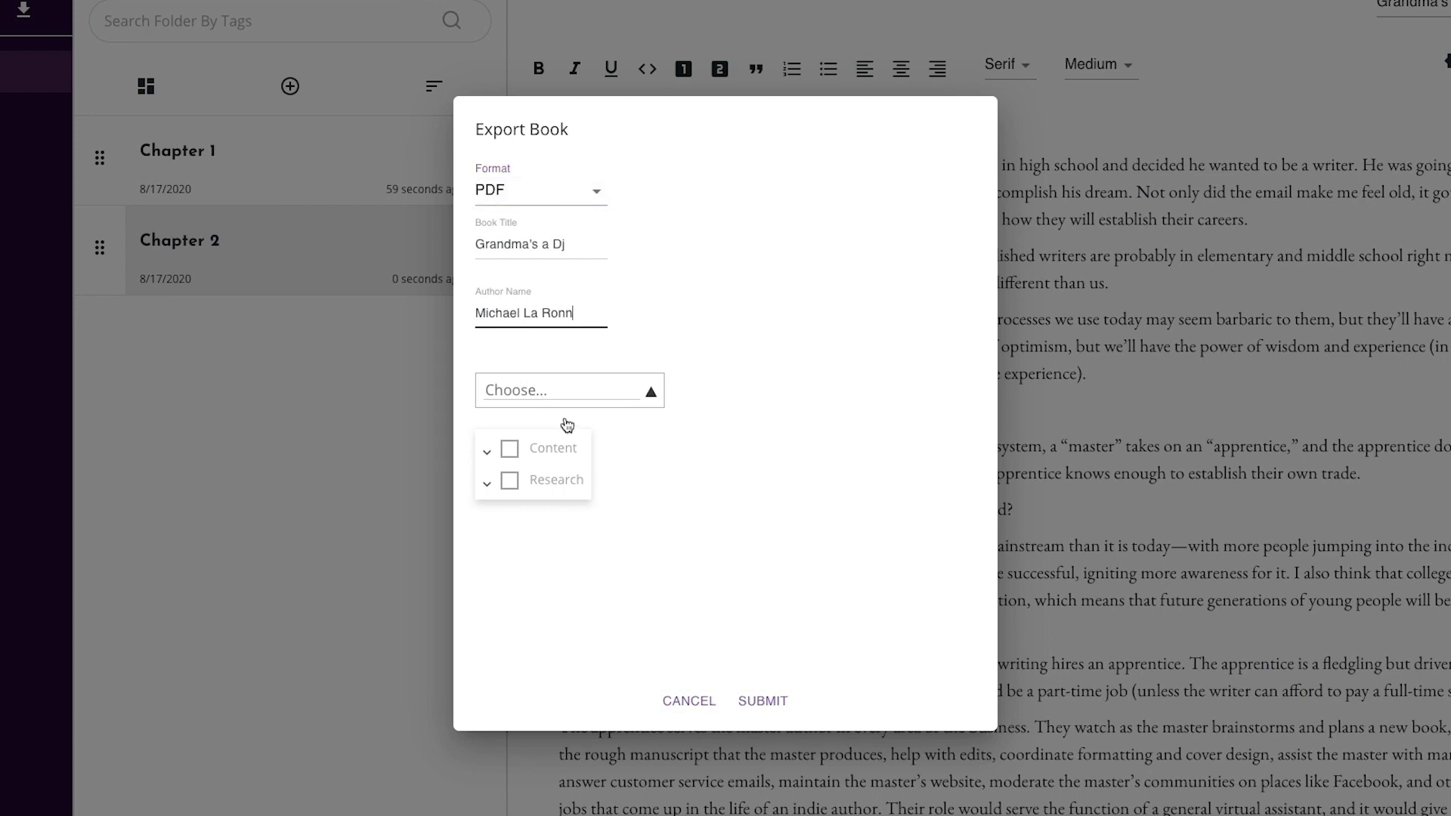
Step: Expand the Content folder in the export selection and include Chapter 1 and Chapter 2
click(487, 485)
click(488, 485)
click(489, 452)
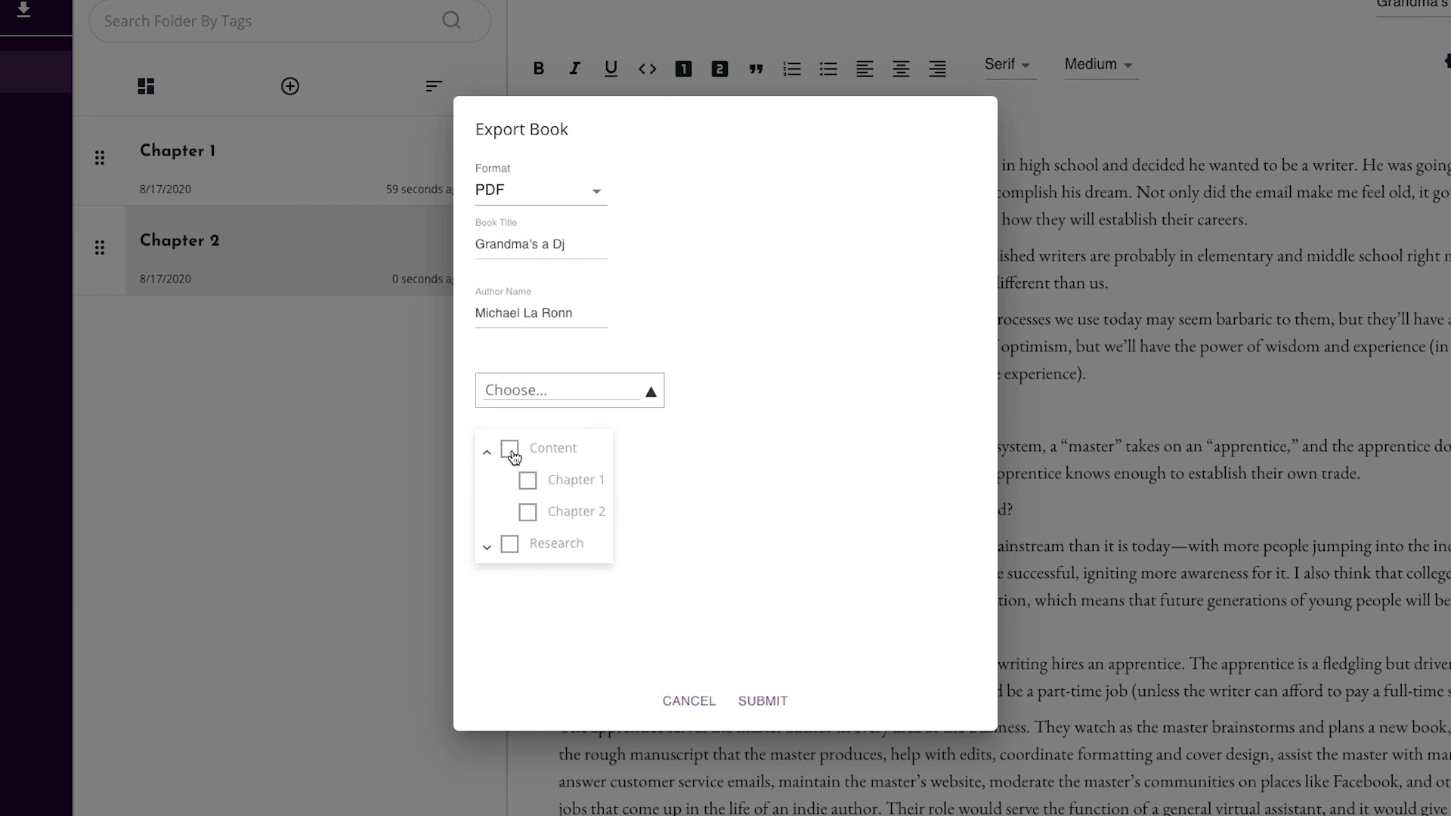
click(511, 452)
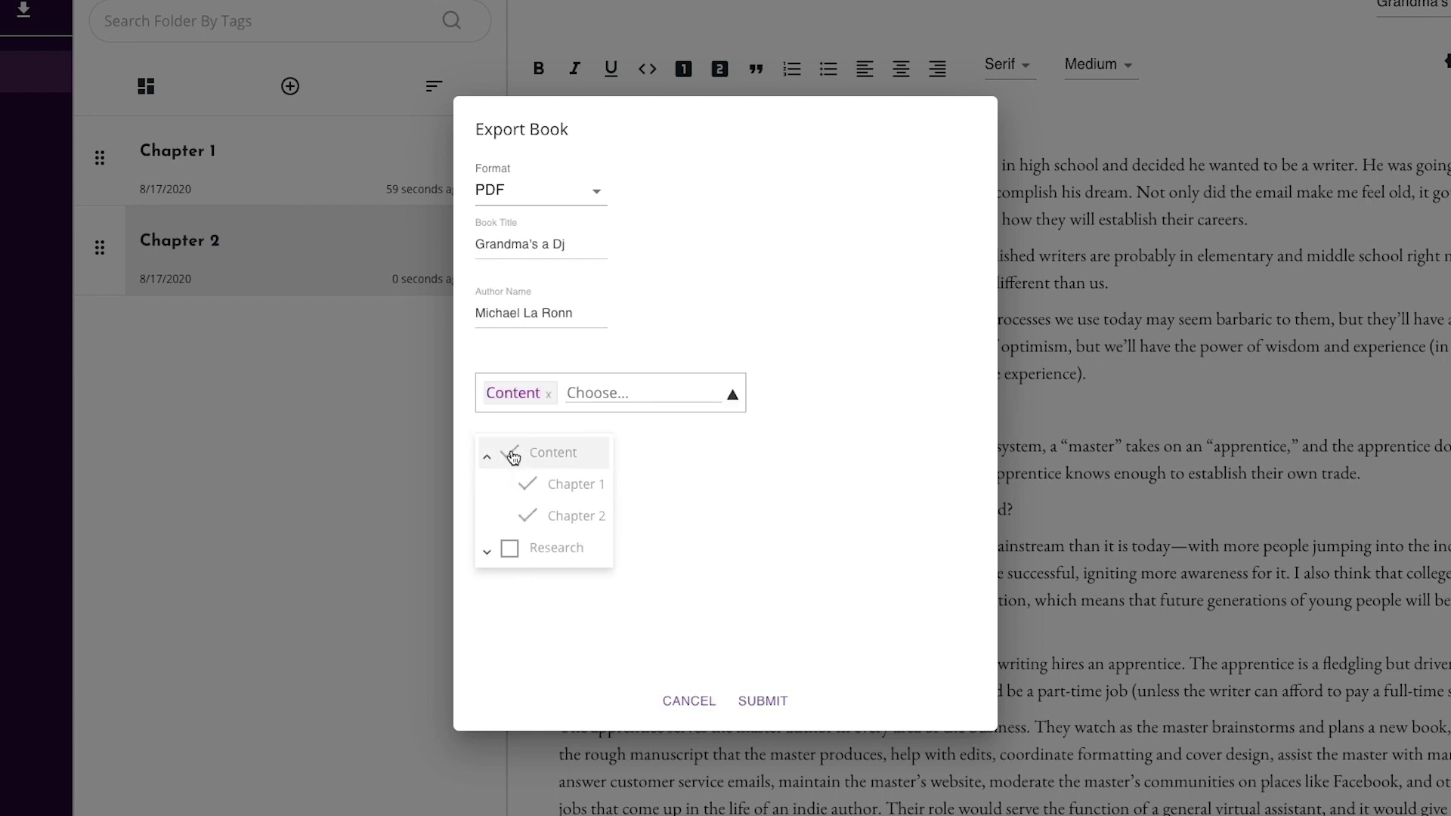
click(536, 522)
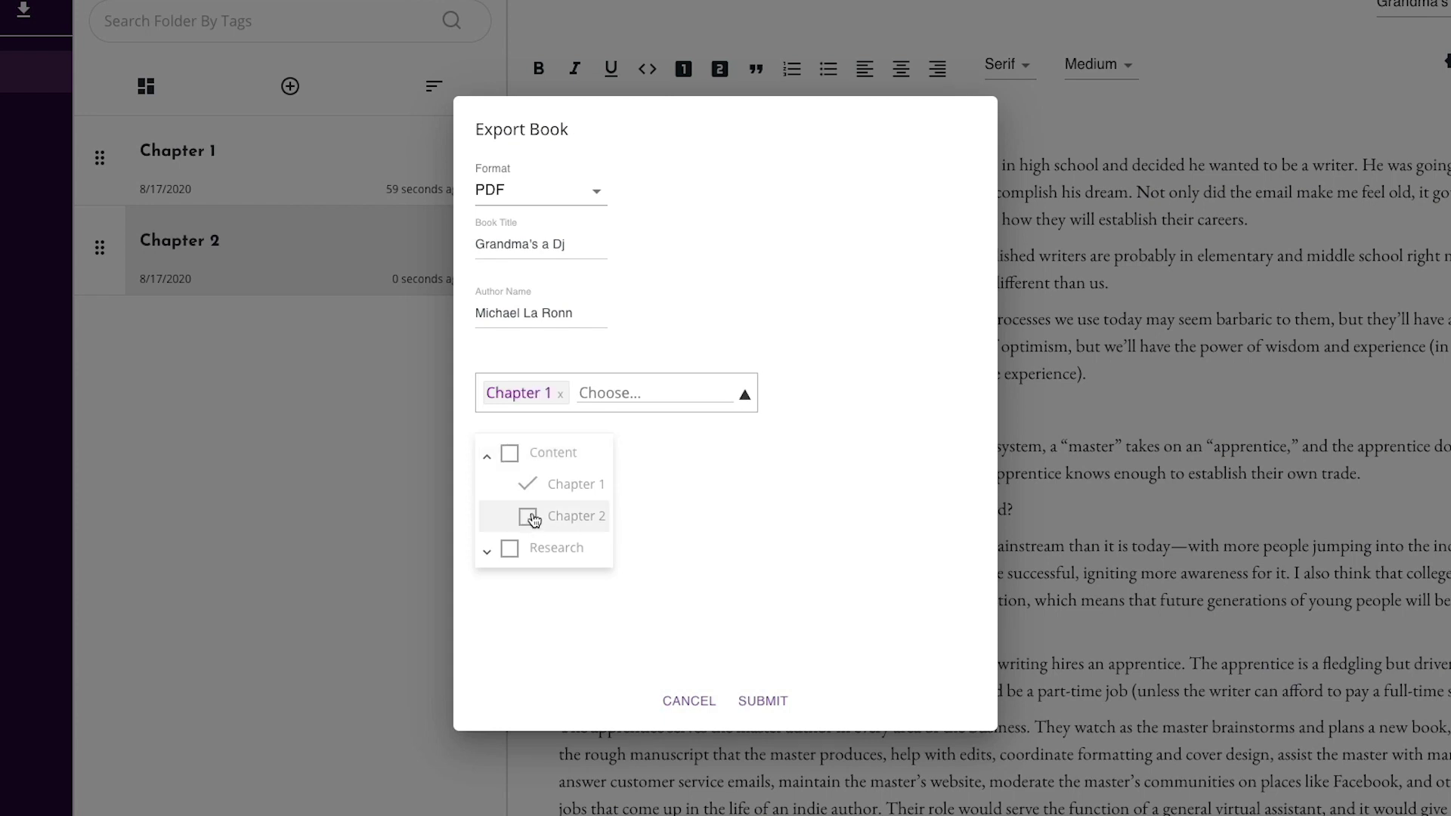
click(535, 520)
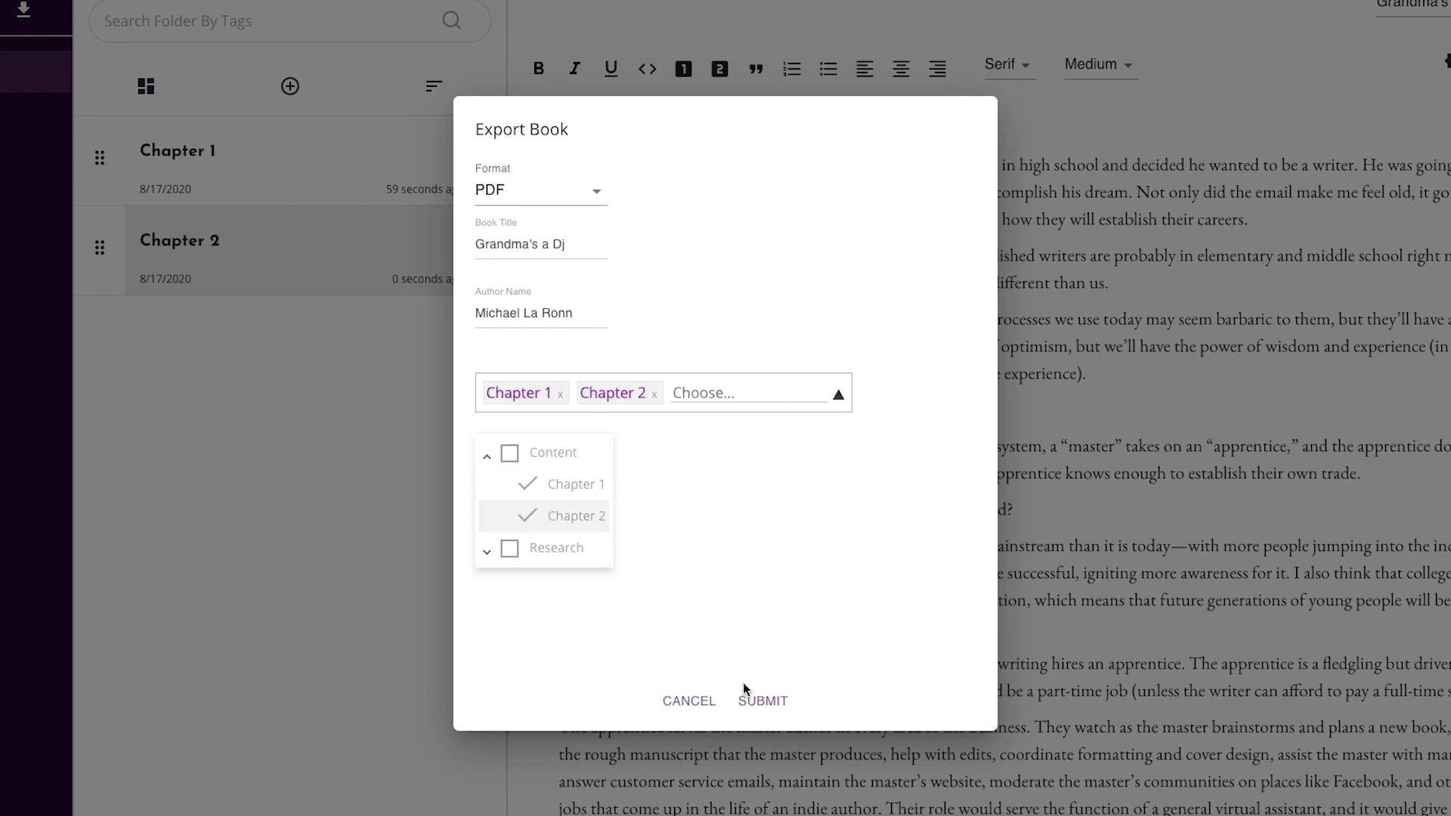